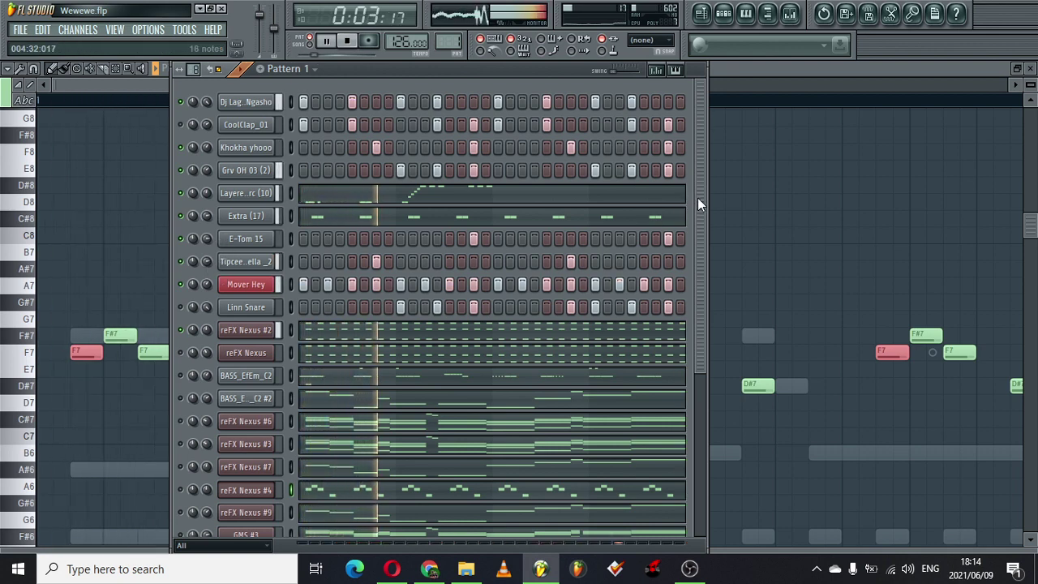
# Look through Pattern 1's channels and examine the notes of the nlead_a3 channel in the piano roll
pyautogui.moveTo(698, 199); pyautogui.dragTo(683, 398)
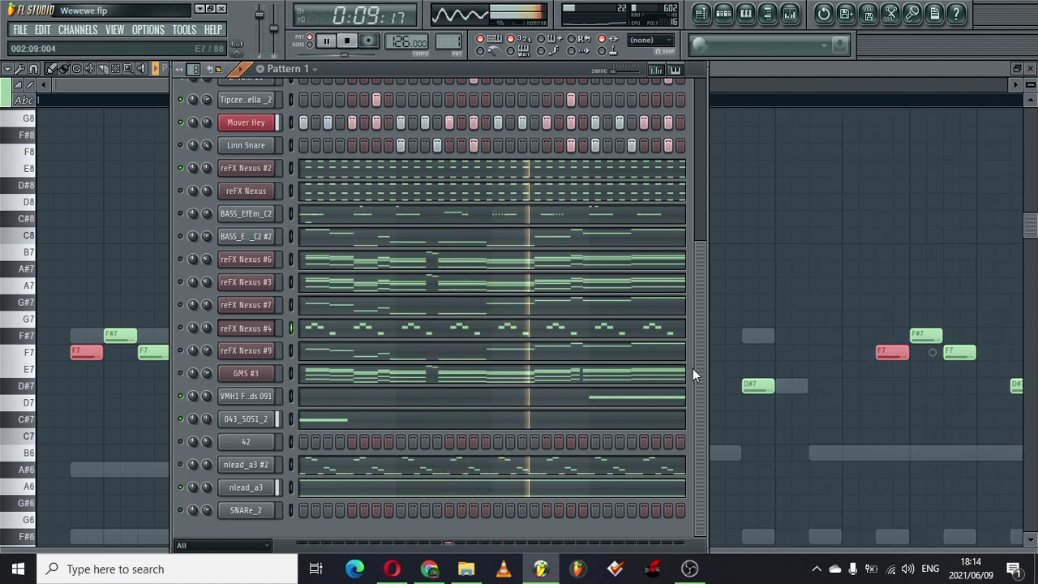
pyautogui.moveTo(693, 368); pyautogui.dragTo(694, 273)
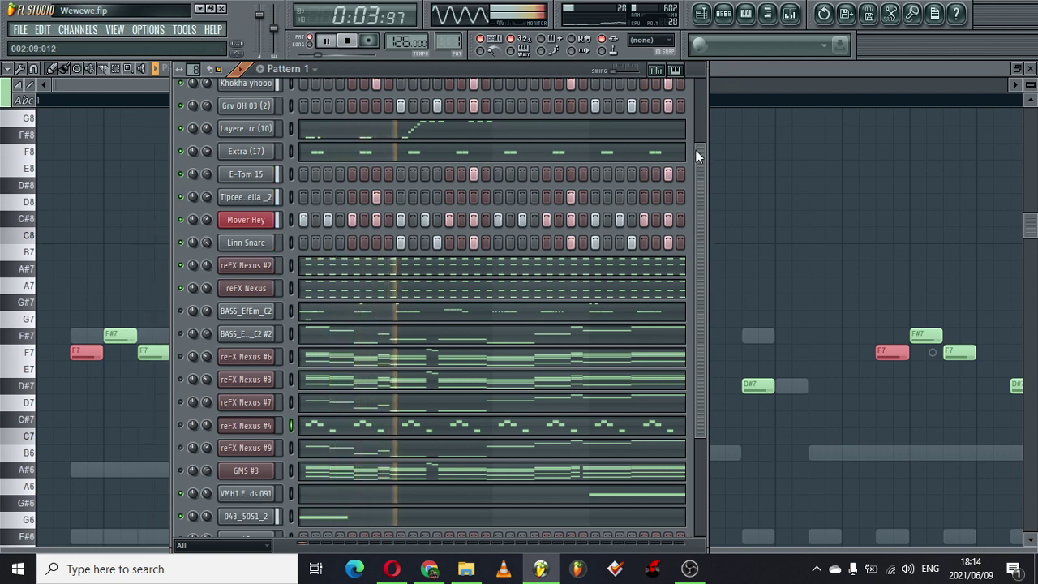
pyautogui.scroll(3, 704, 77)
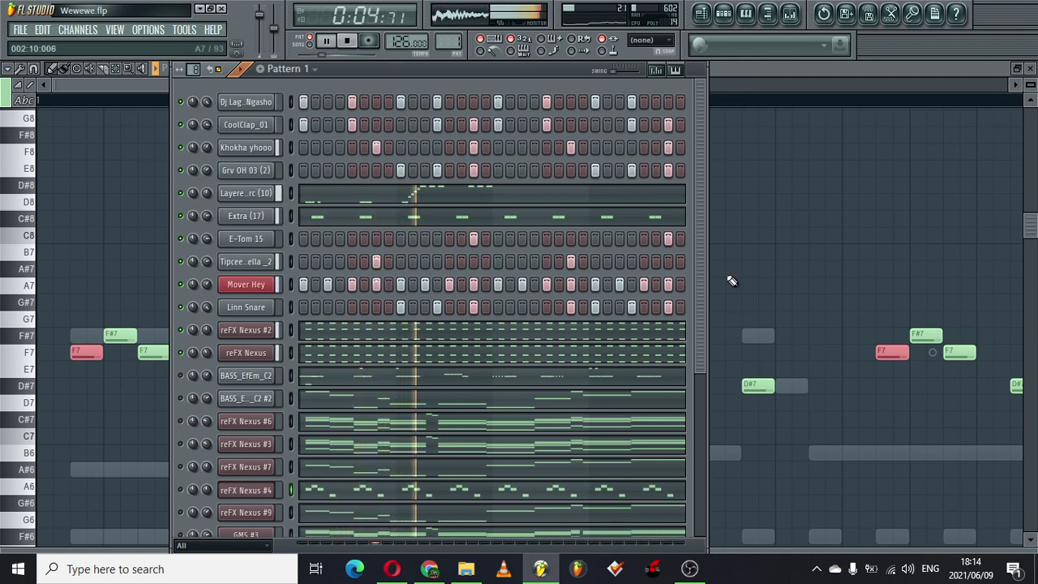
pyautogui.scroll(-3, 470, 260)
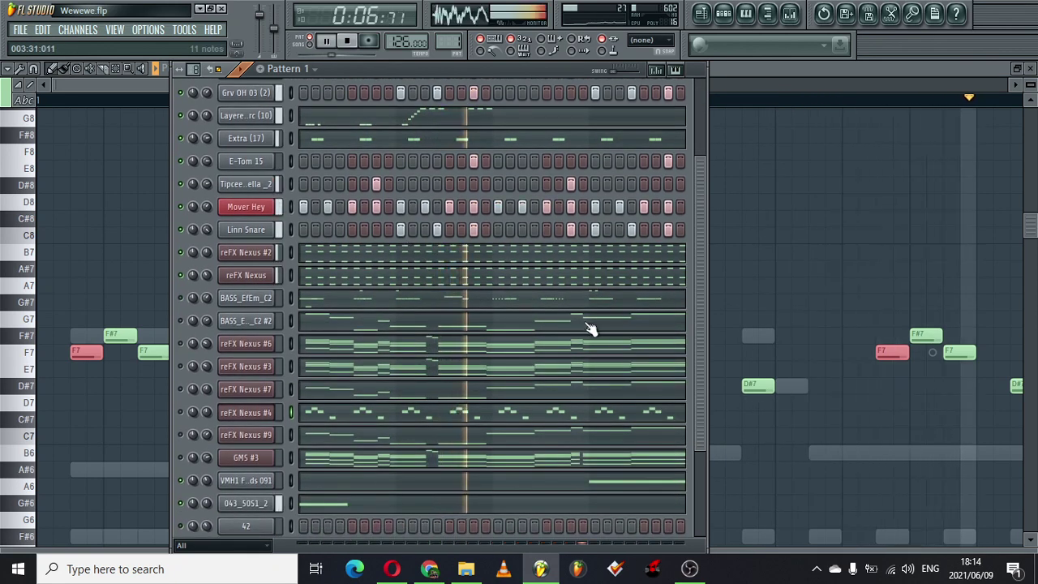
pyautogui.scroll(-4, 685, 350)
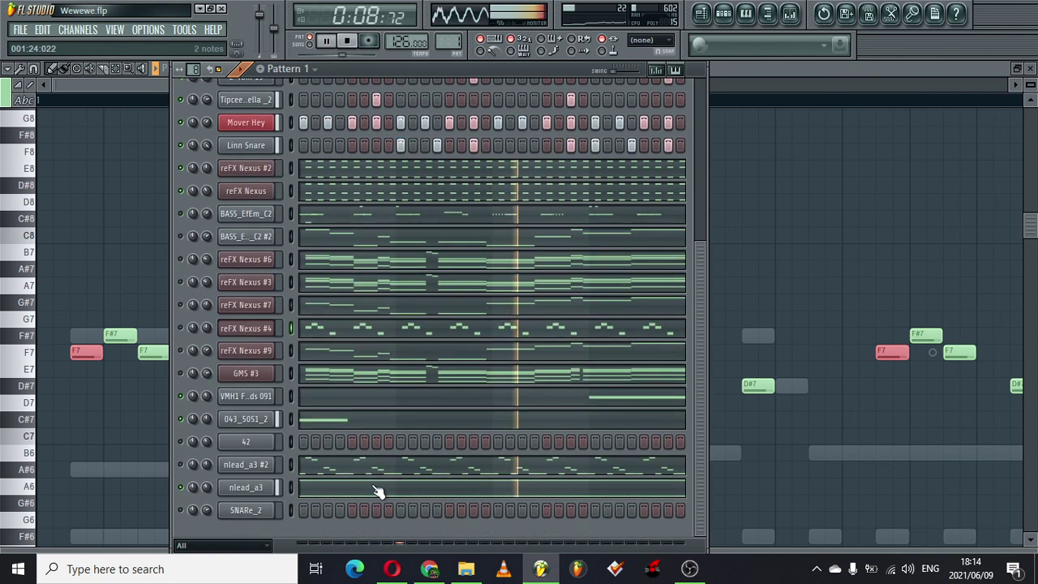
pyautogui.click(377, 491)
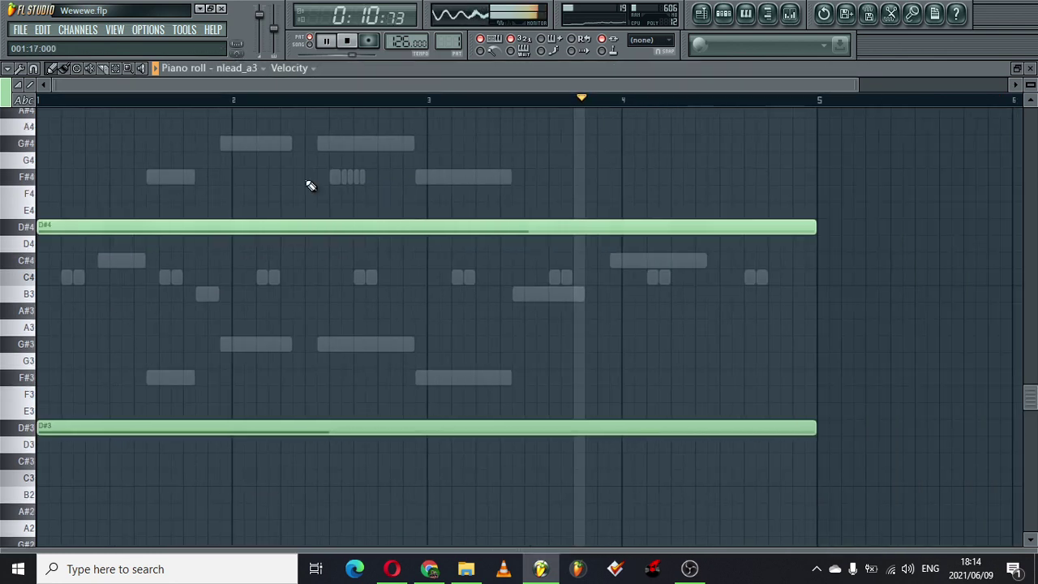
pyautogui.click(694, 25)
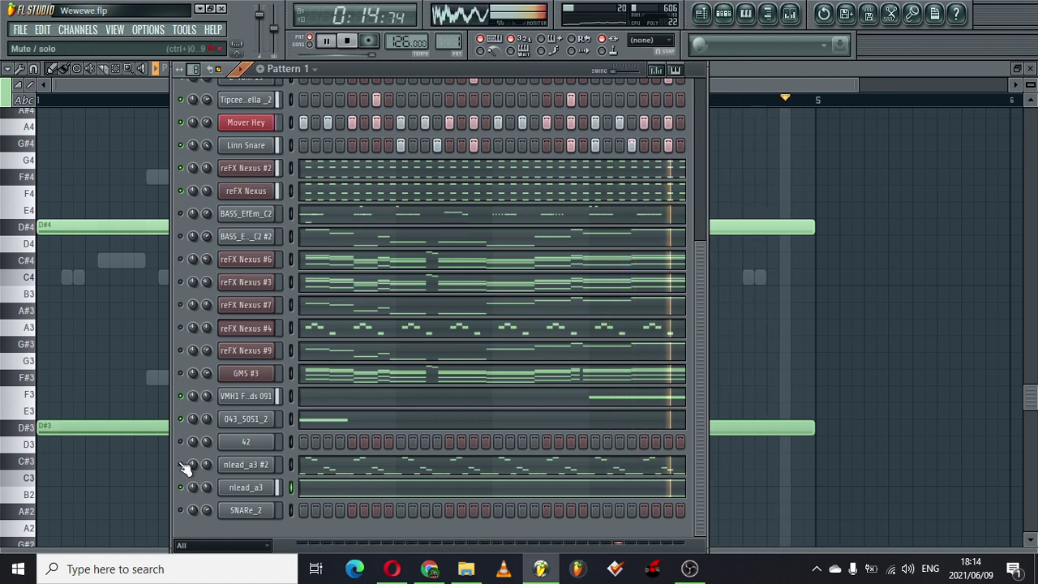
# Examine the nlead_a3 #2 melody in the piano roll, with more of its bars in view
pyautogui.click(329, 469)
pyautogui.moveTo(326, 85); pyautogui.dragTo(676, 60)
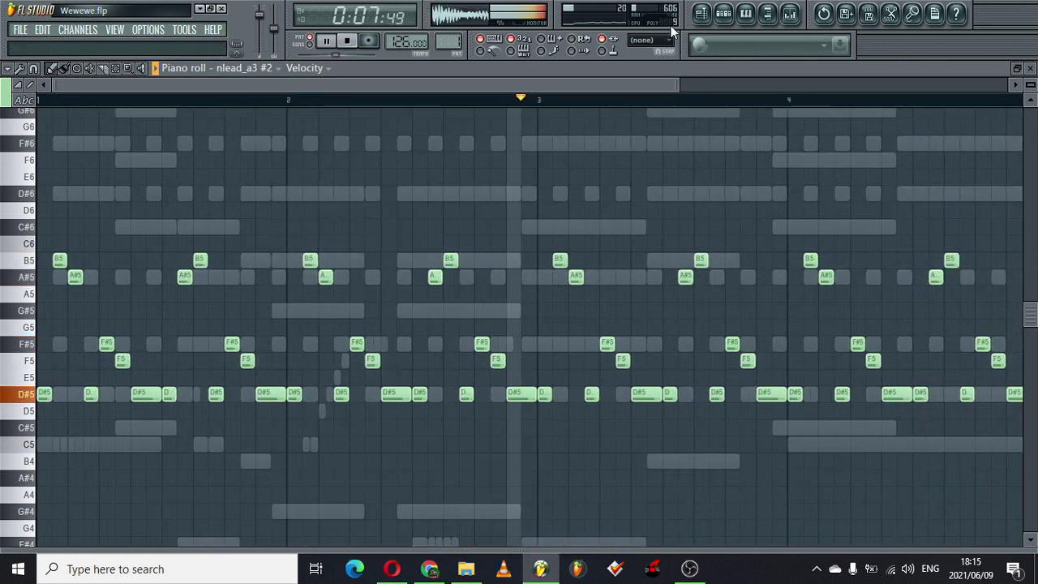
pyautogui.click(724, 16)
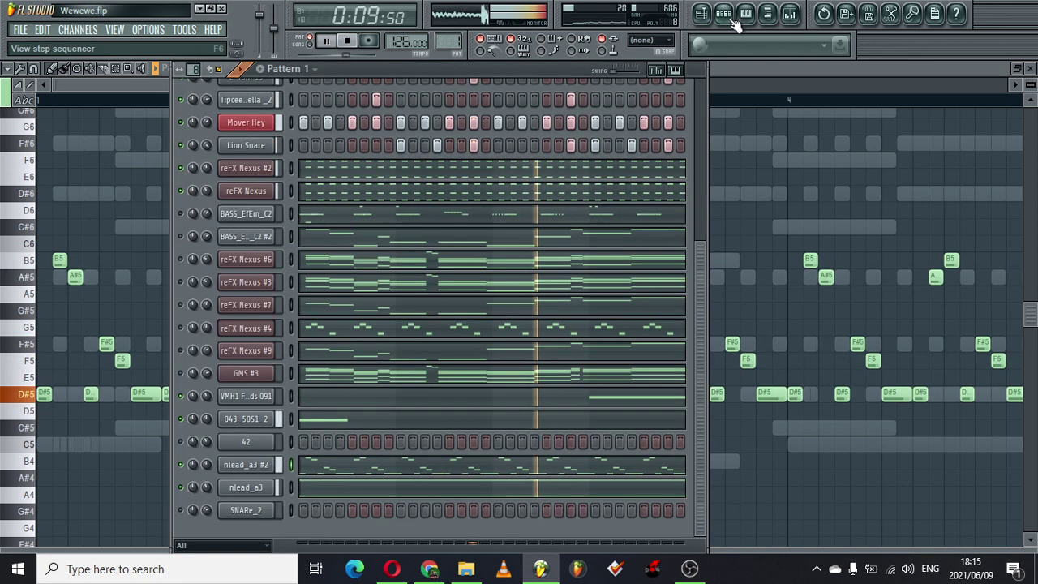
# Check which presets are loaded in the reFX Nexus #2 and reFX Nexus channels
pyautogui.click(274, 169)
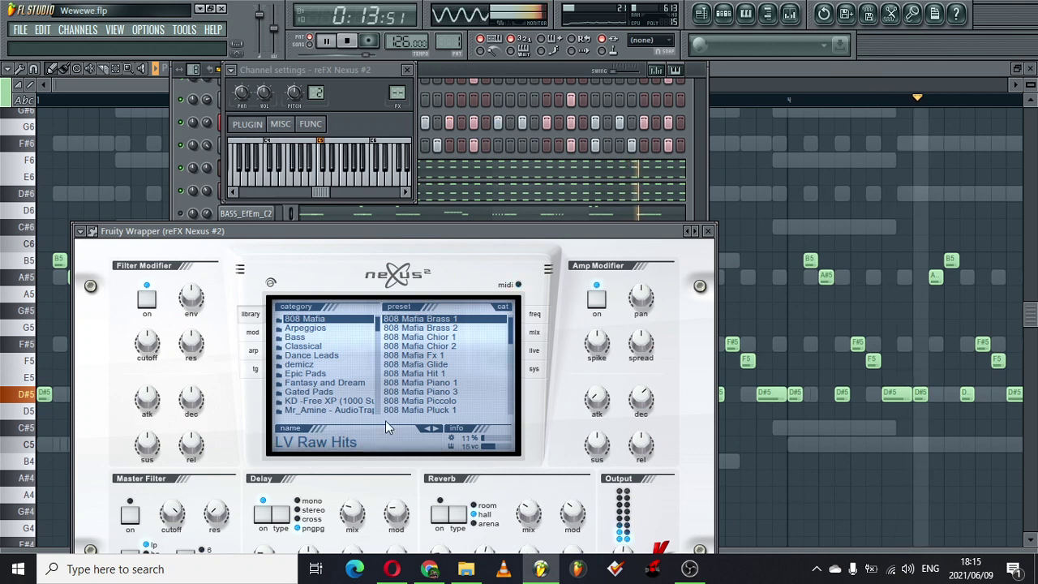
pyautogui.click(707, 231)
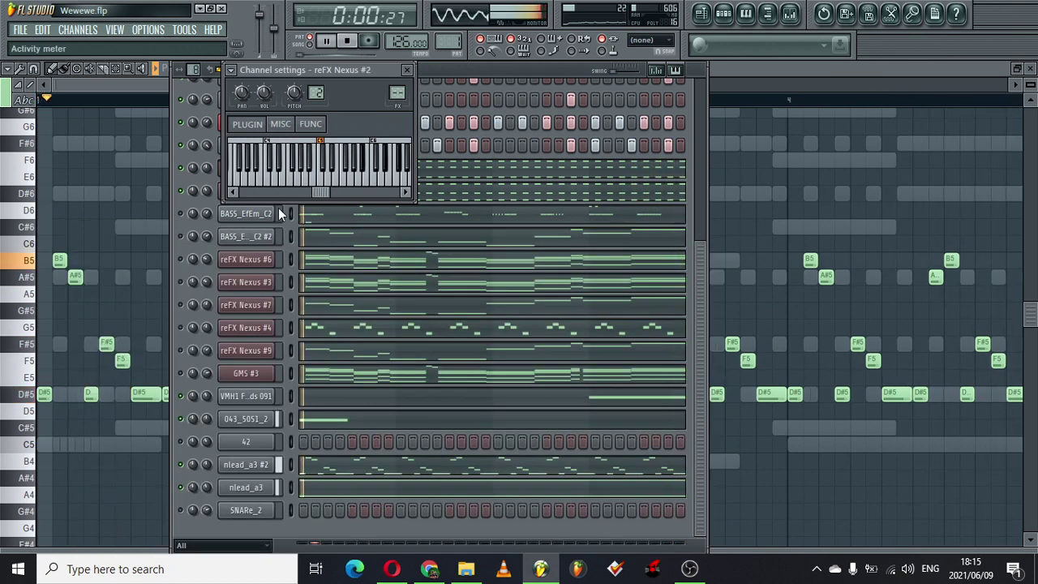
pyautogui.click(407, 69)
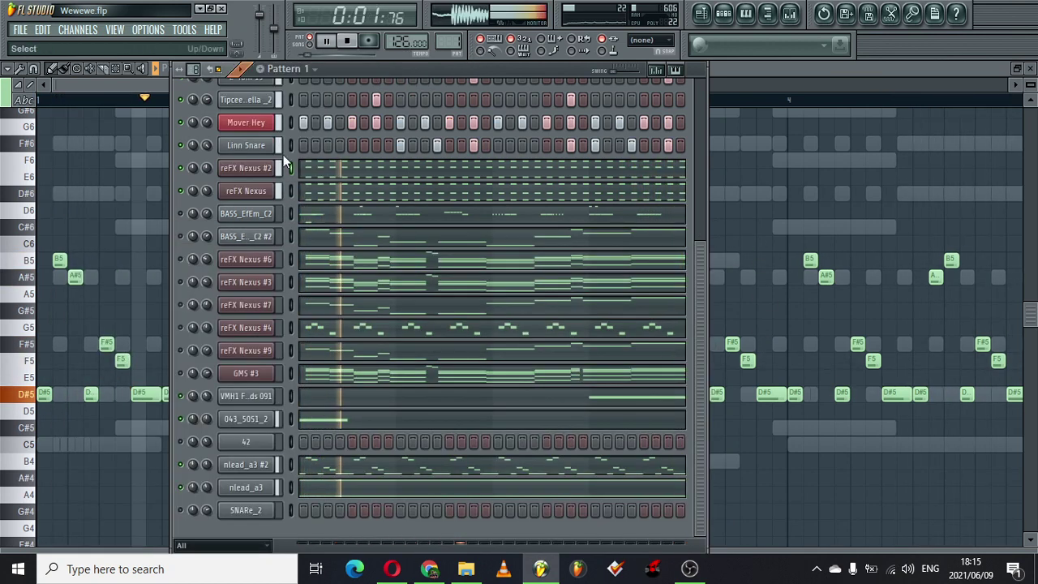
pyautogui.click(243, 189)
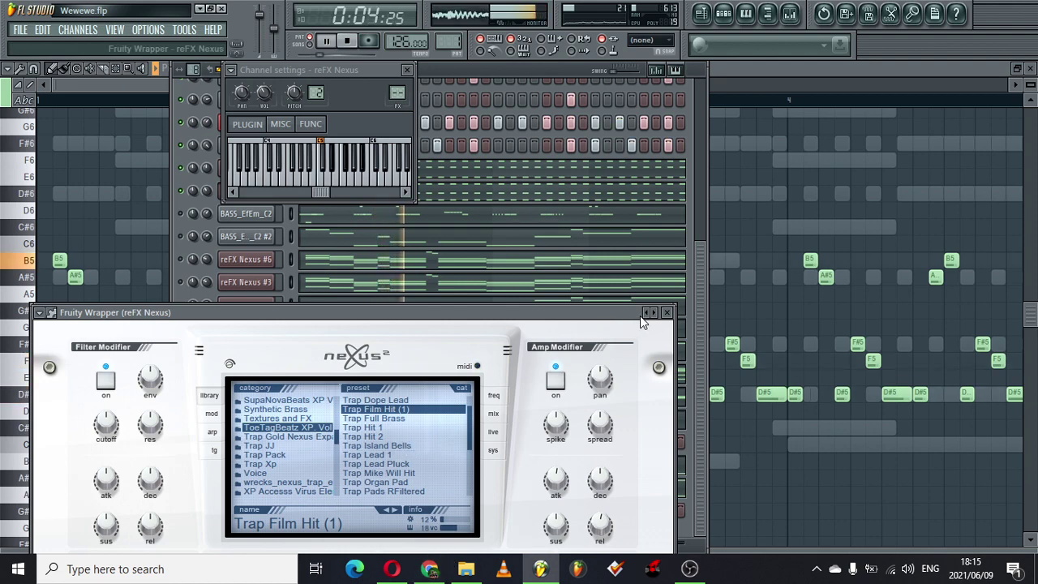
pyautogui.click(668, 312)
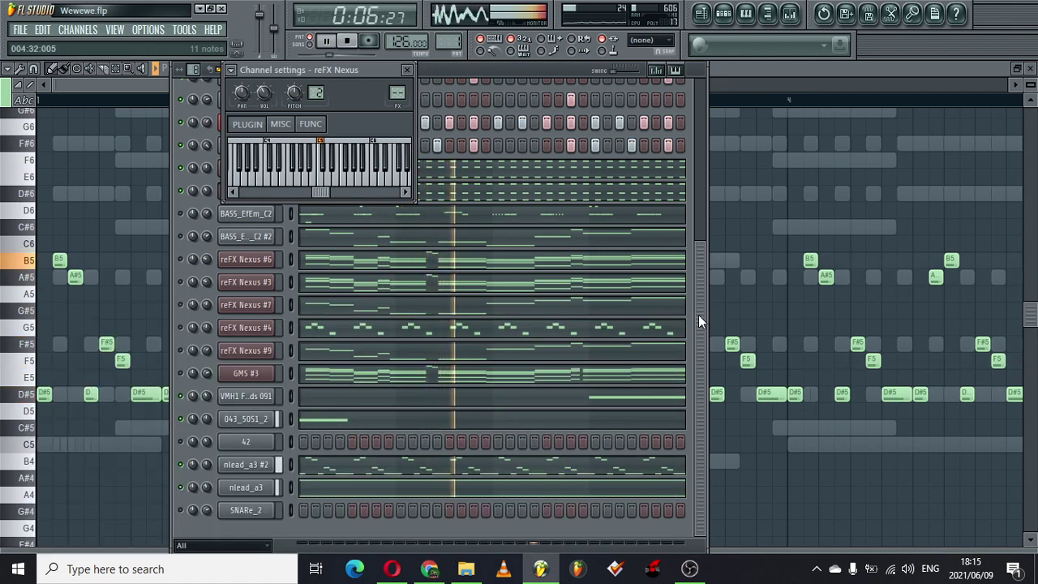
# Examine the BASS_EfEm_C2 bass pattern in the piano roll through to the end of bar 4, including its slide notes
pyautogui.moveTo(698, 315); pyautogui.dragTo(706, 122)
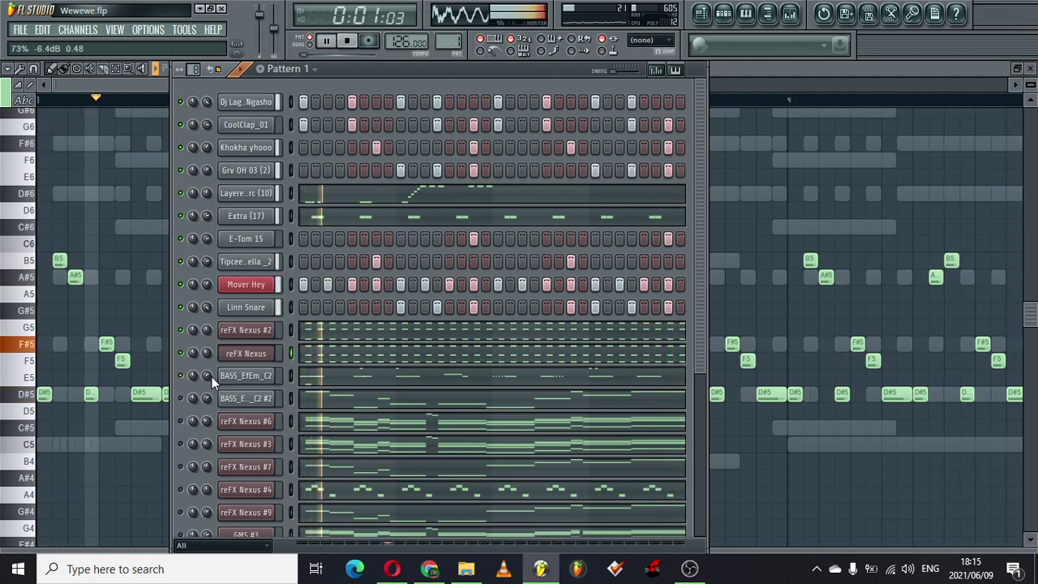
pyautogui.click(320, 379)
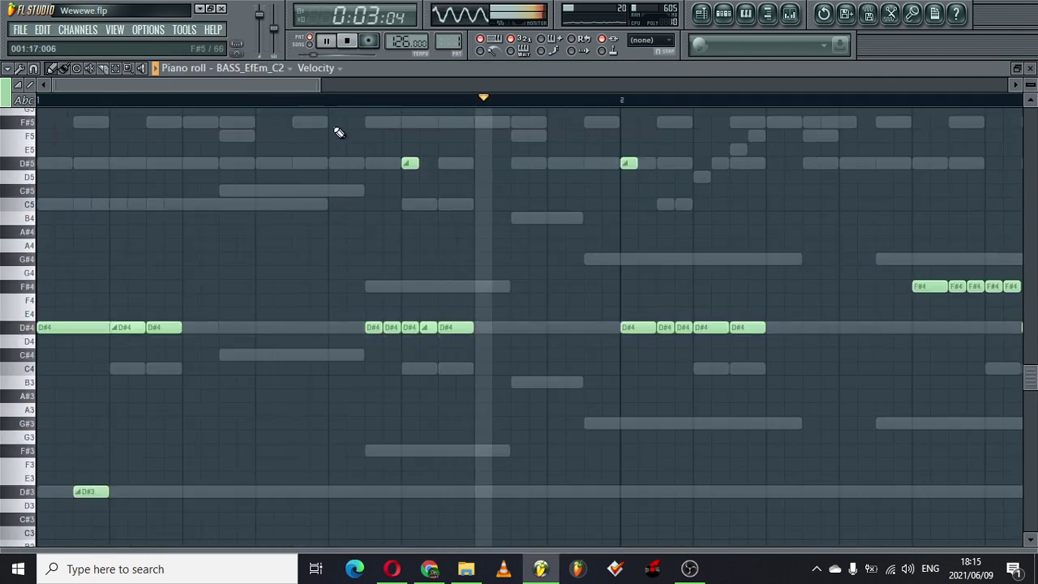
pyautogui.moveTo(320, 85); pyautogui.dragTo(450, 80)
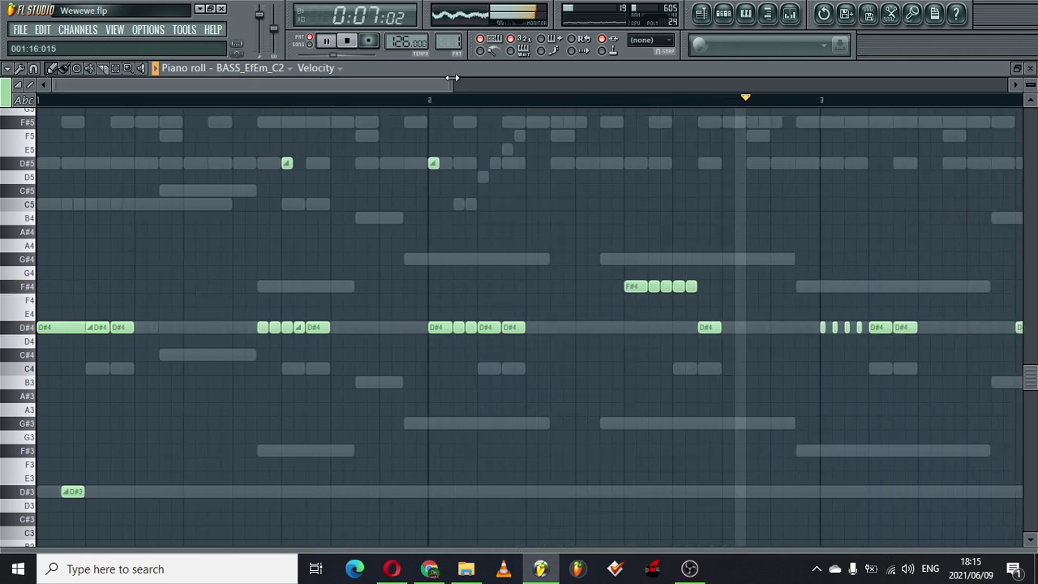
pyautogui.moveTo(451, 77); pyautogui.dragTo(672, 79)
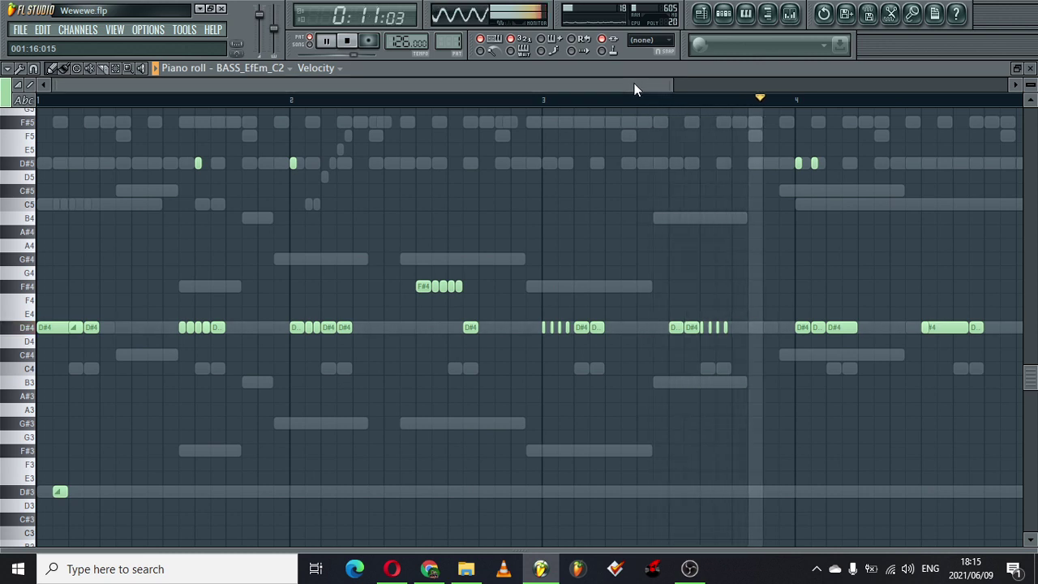
pyautogui.moveTo(635, 84); pyautogui.dragTo(766, 75)
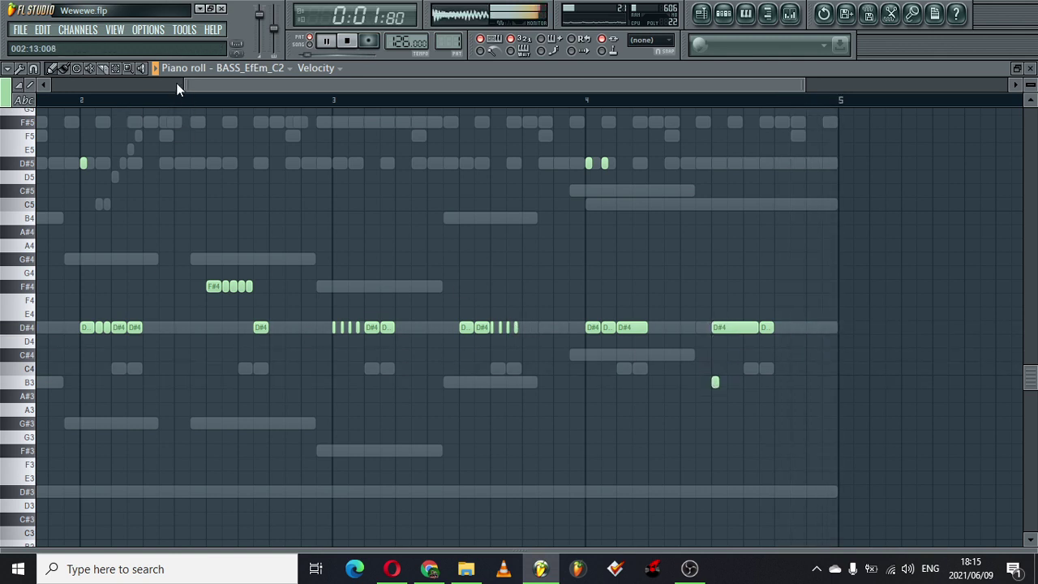
pyautogui.moveTo(185, 84); pyautogui.dragTo(543, 85)
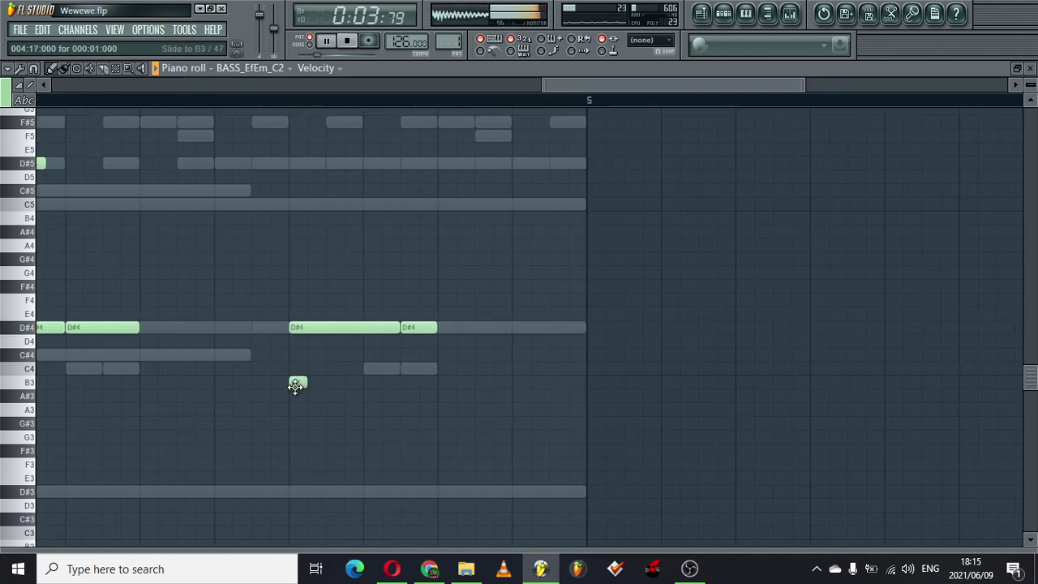
pyautogui.click(722, 16)
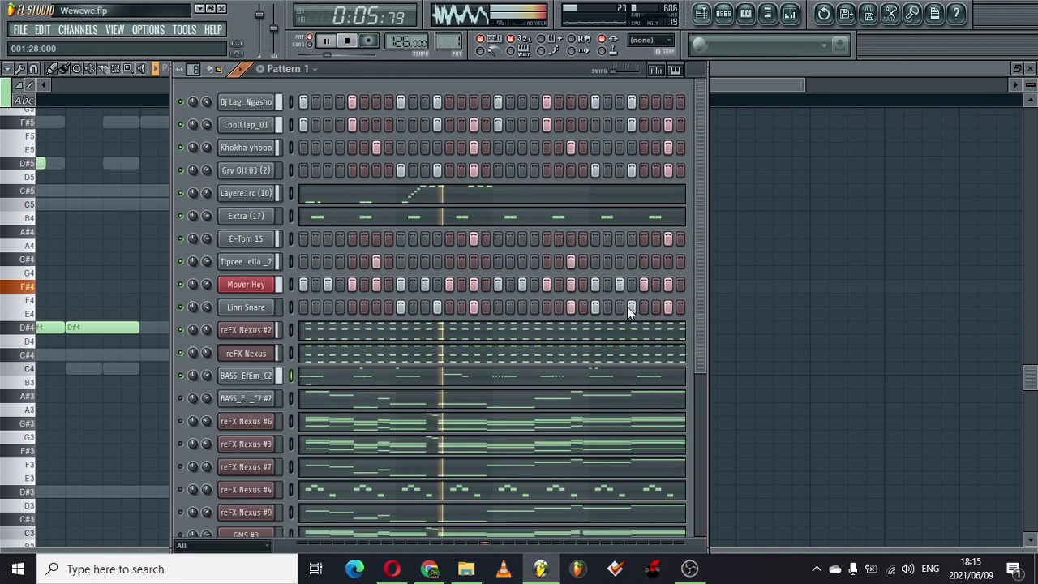
# Examine the long bass notes of the BASS_EfEm_C2 #2 channel in the piano roll, from bar 4 back to bar 1
pyautogui.moveTo(700, 302); pyautogui.dragTo(686, 502)
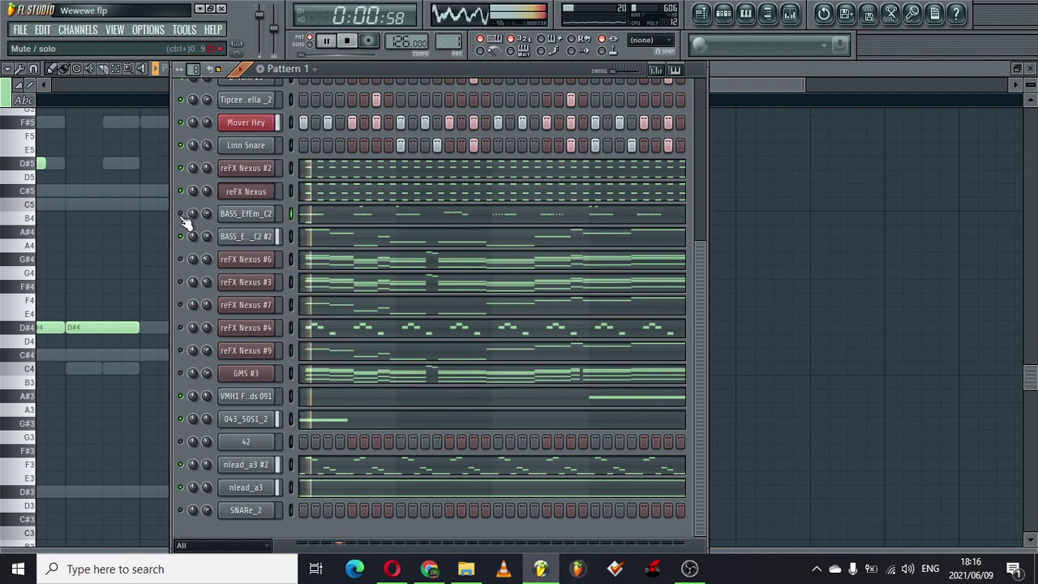
pyautogui.click(357, 248)
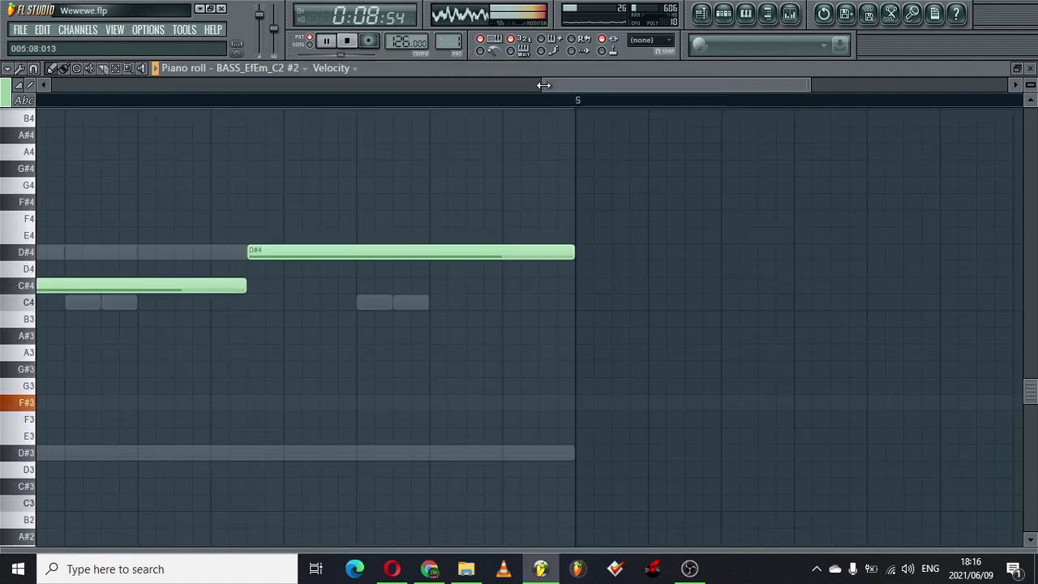
pyautogui.moveTo(544, 85); pyautogui.dragTo(258, 86)
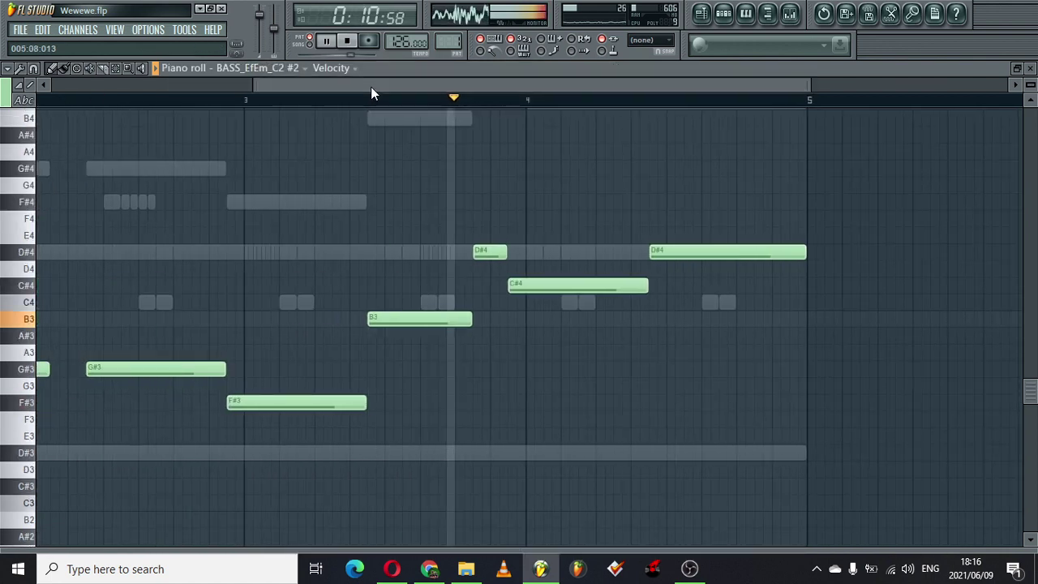
pyautogui.moveTo(371, 86); pyautogui.dragTo(255, 80)
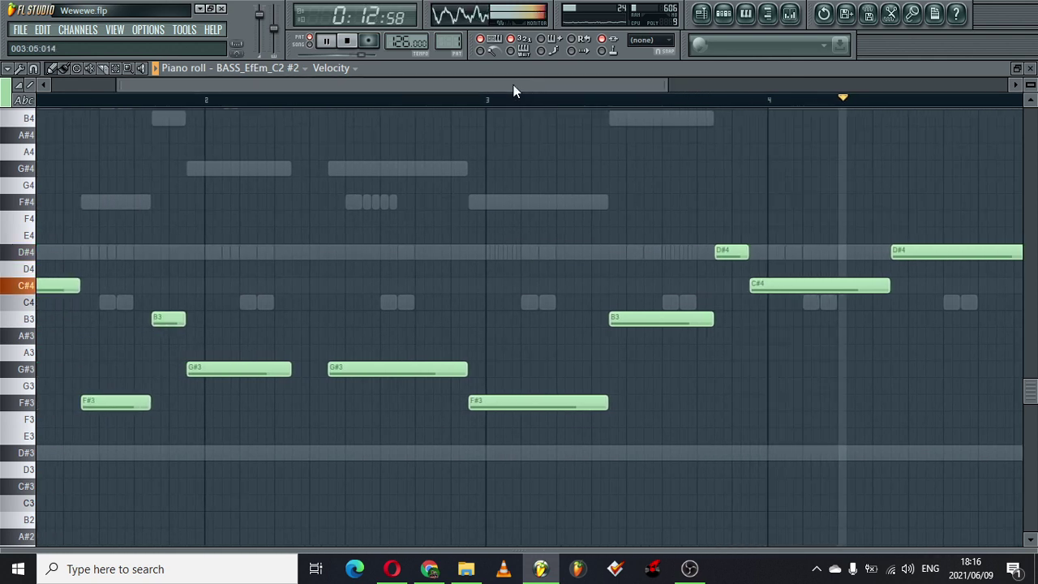
pyautogui.moveTo(514, 87); pyautogui.dragTo(280, 77)
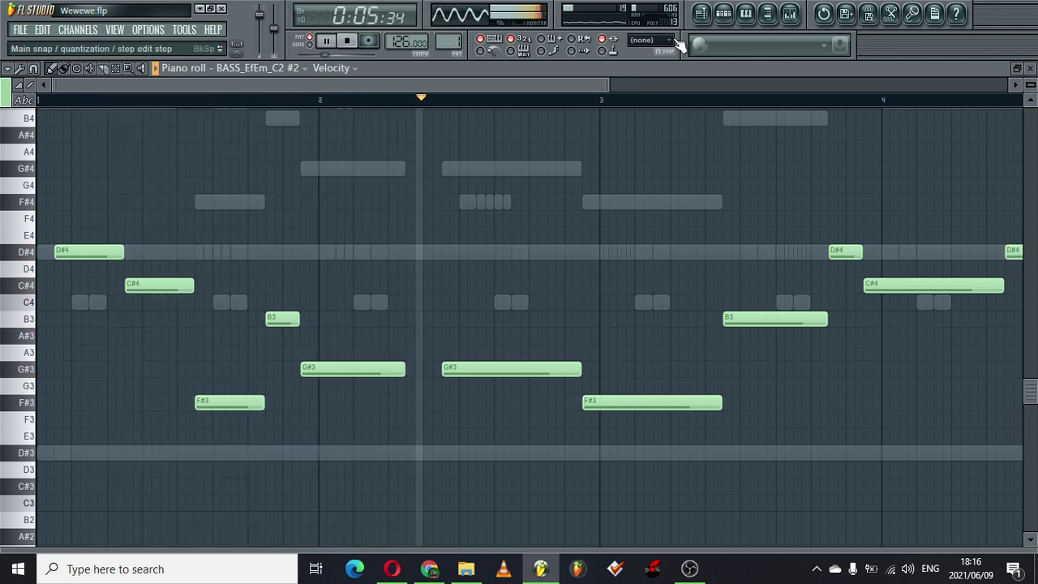
pyautogui.click(723, 13)
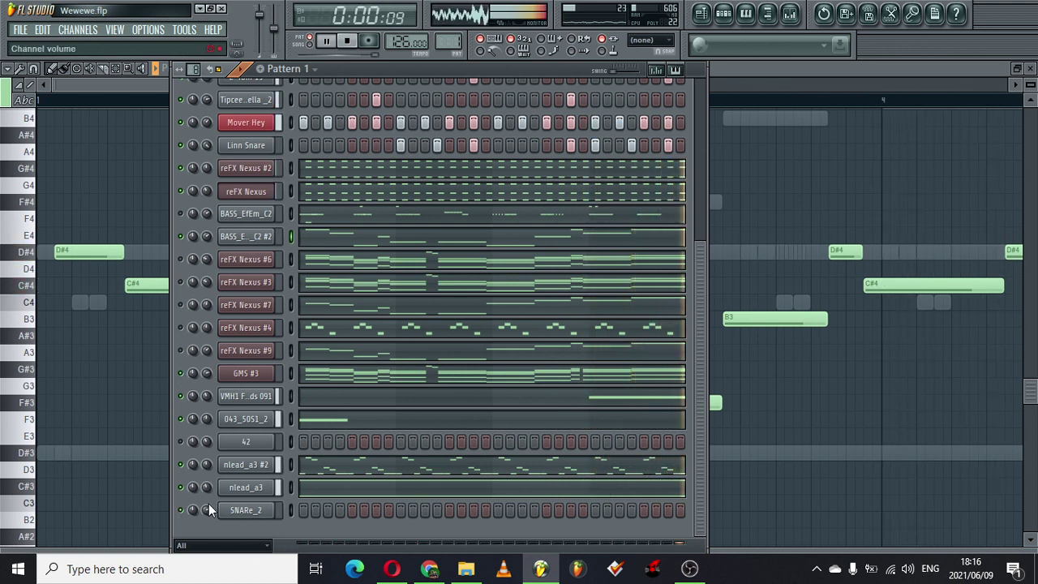
# Open the SNARe_2 channel's piano roll and place a short C5 note at the start of bar 4
pyautogui.rightClick(259, 510)
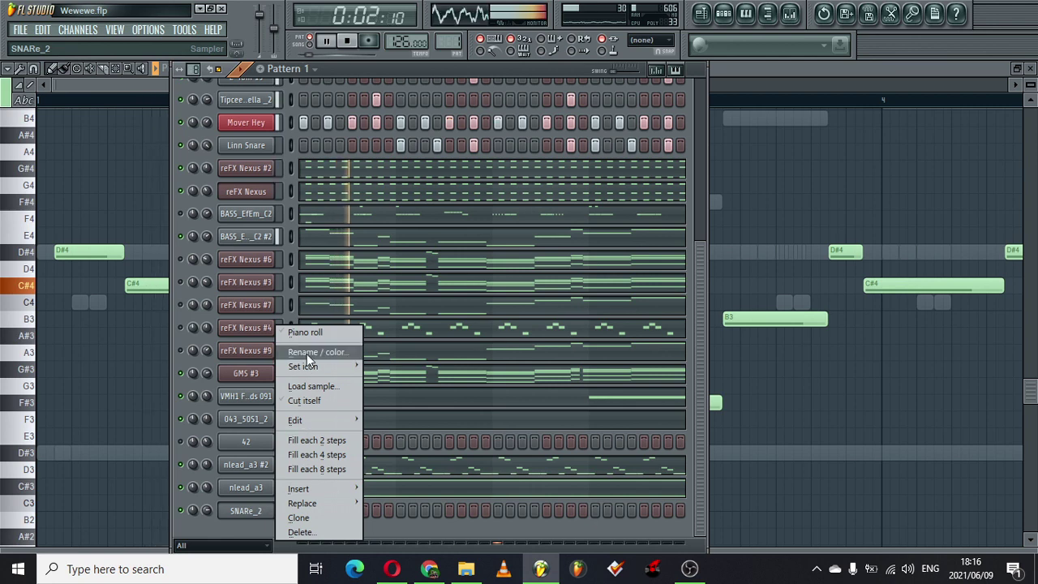
pyautogui.click(307, 332)
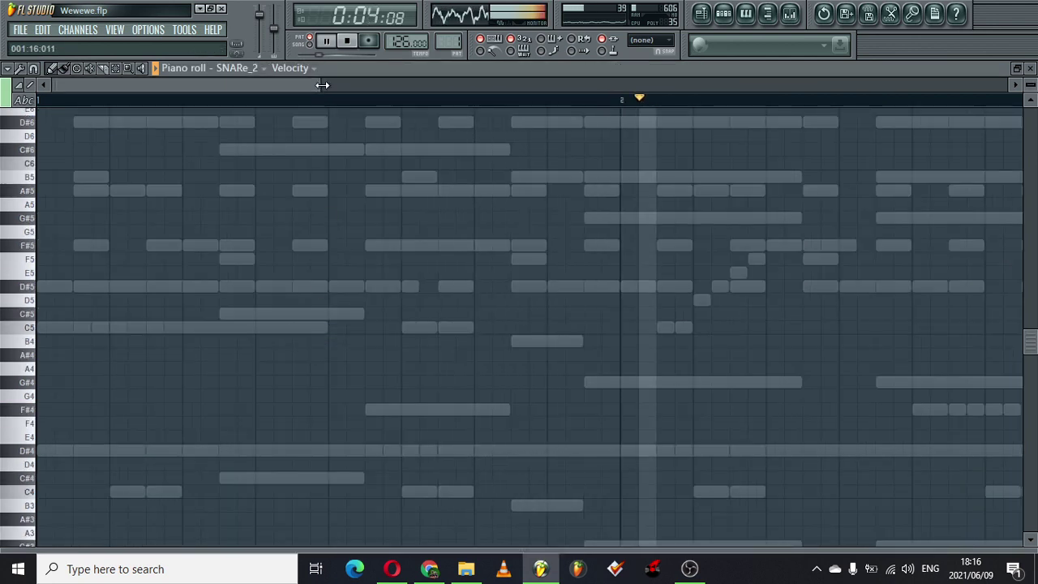
pyautogui.moveTo(780, 50); pyautogui.dragTo(822, 53)
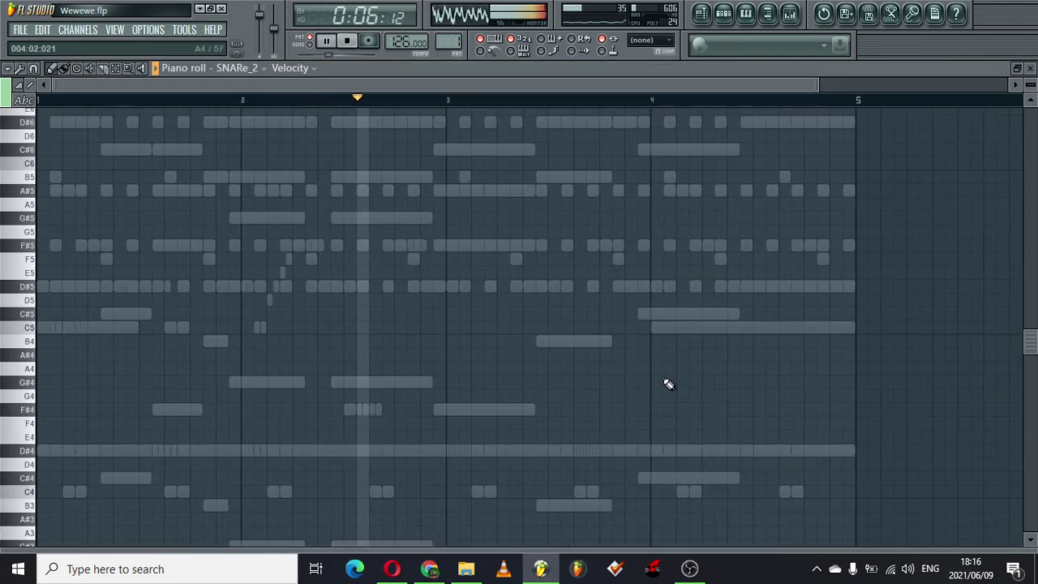
pyautogui.click(653, 327)
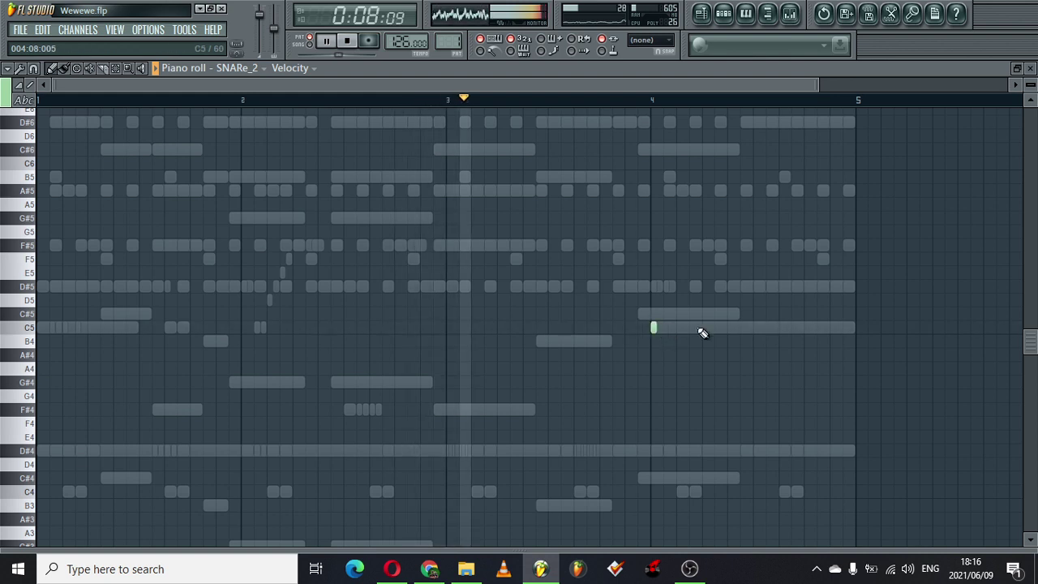
# Duplicate the short C5 snare note end to end until the roll fills all of bar 4
pyautogui.hotkey('ctrl', 'b')
pyautogui.hotkey('ctrl', 'b')
pyautogui.hotkey('ctrl', 'b')
pyautogui.hotkey('ctrl', 'b')
pyautogui.hotkey('ctrl', 'b')
pyautogui.hotkey('ctrl', 'b')
pyautogui.hotkey('ctrl', 'b')
pyautogui.hotkey('ctrl', 'b')
pyautogui.hotkey('ctrl', 'b')
pyautogui.hotkey('ctrl', 'b')
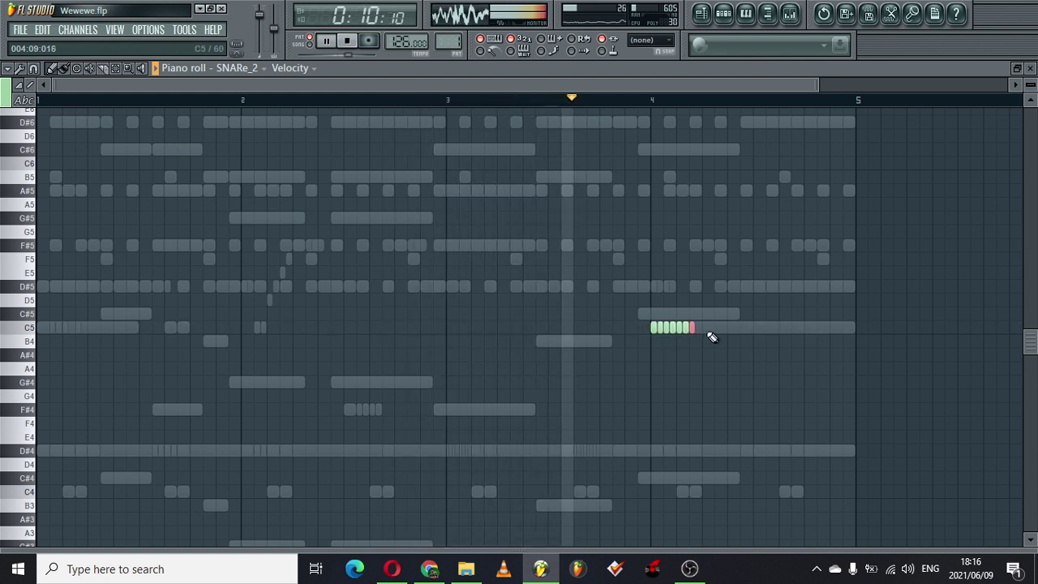
pyautogui.hotkey('ctrl', 'b')
pyautogui.hotkey('ctrl', 'b')
pyautogui.hotkey('ctrl', 'b')
pyautogui.hotkey('ctrl', 'b')
pyautogui.hotkey('ctrl', 'b')
pyautogui.hotkey('ctrl', 'b')
pyautogui.hotkey('ctrl', 'b')
pyautogui.hotkey('ctrl', 'b')
pyautogui.hotkey('ctrl', 'b')
pyautogui.hotkey('ctrl', 'b')
pyautogui.hotkey('ctrl', 'b')
pyautogui.hotkey('ctrl', 'b')
pyautogui.hotkey('ctrl', 'b')
pyautogui.hotkey('ctrl', 'b')
pyautogui.hotkey('ctrl', 'b')
pyautogui.hotkey('ctrl', 'b')
pyautogui.hotkey('ctrl', 'b')
pyautogui.hotkey('ctrl', 'b')
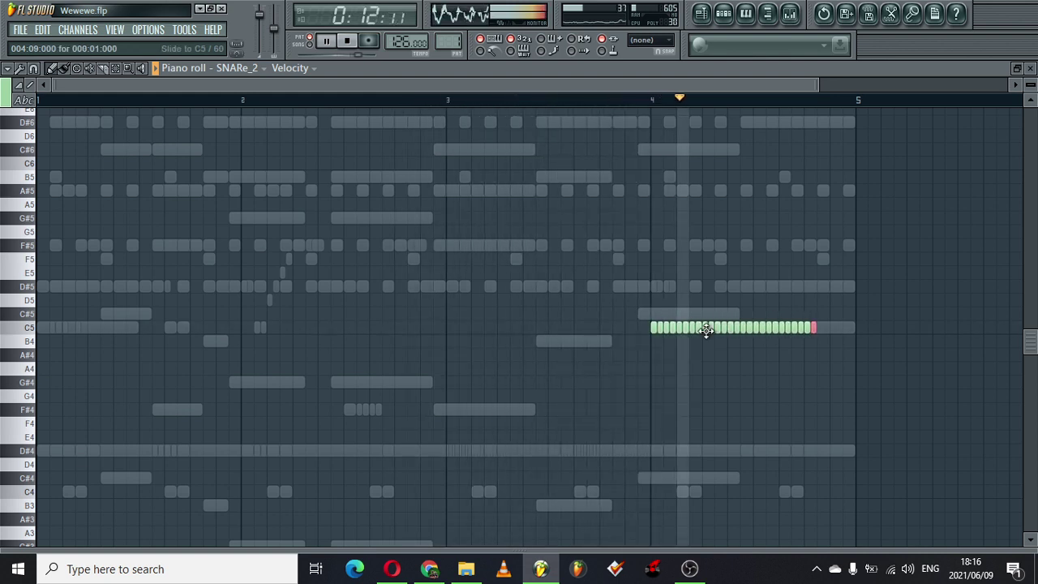
pyautogui.hotkey('ctrl', 'b')
pyautogui.hotkey('ctrl', 'b')
pyautogui.hotkey('ctrl', 'b')
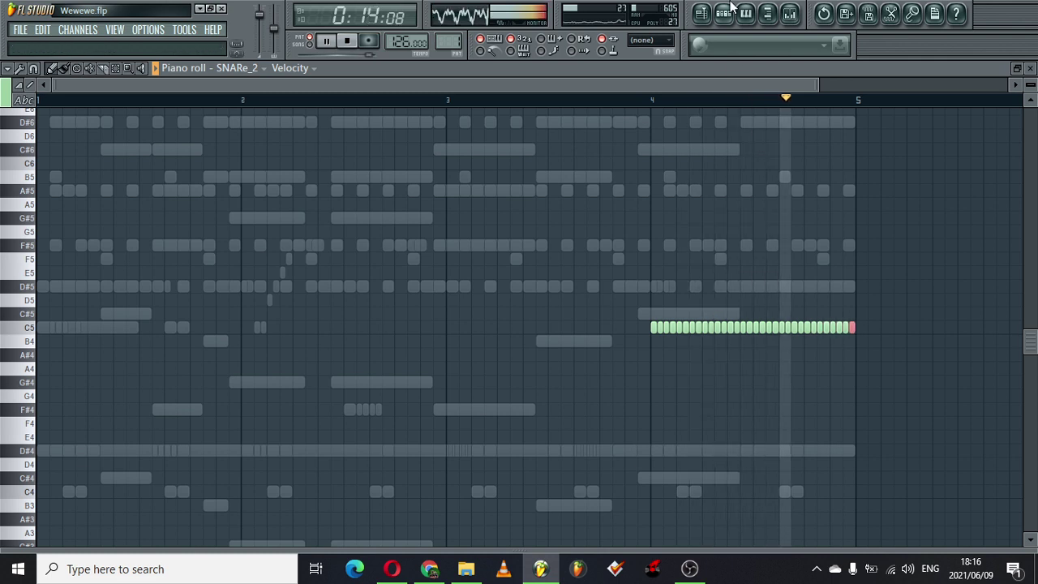
# Select all the snare roll notes in bar 4 and transpose them up to D5
pyautogui.moveTo(657, 281); pyautogui.dragTo(911, 384)
pyautogui.hotkey('shift', 'Up')
pyautogui.hotkey('shift', 'Up')
pyautogui.hotkey('shift', 'Up')
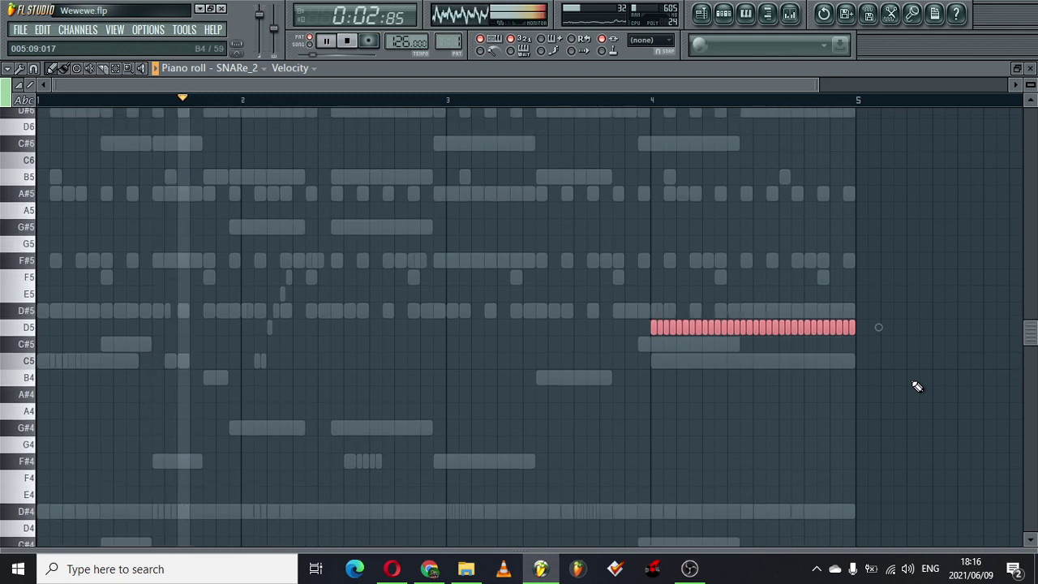
# Transpose the selected snare roll notes in bar 4 up to D#6 and stop playback
pyautogui.hotkey('ctrl', 'Up')
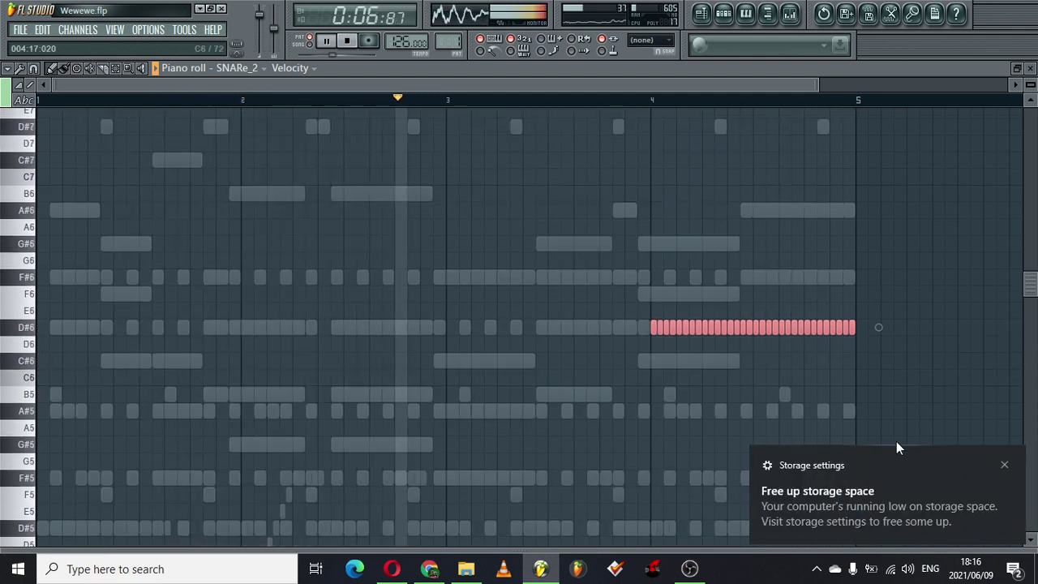
pyautogui.click(1003, 465)
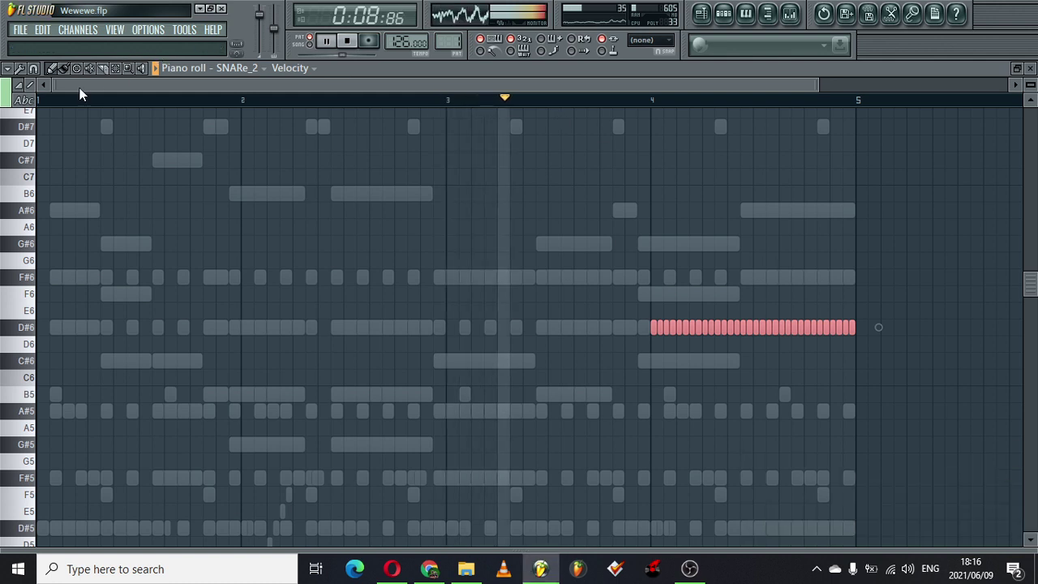
pyautogui.moveTo(55, 85); pyautogui.dragTo(465, 106)
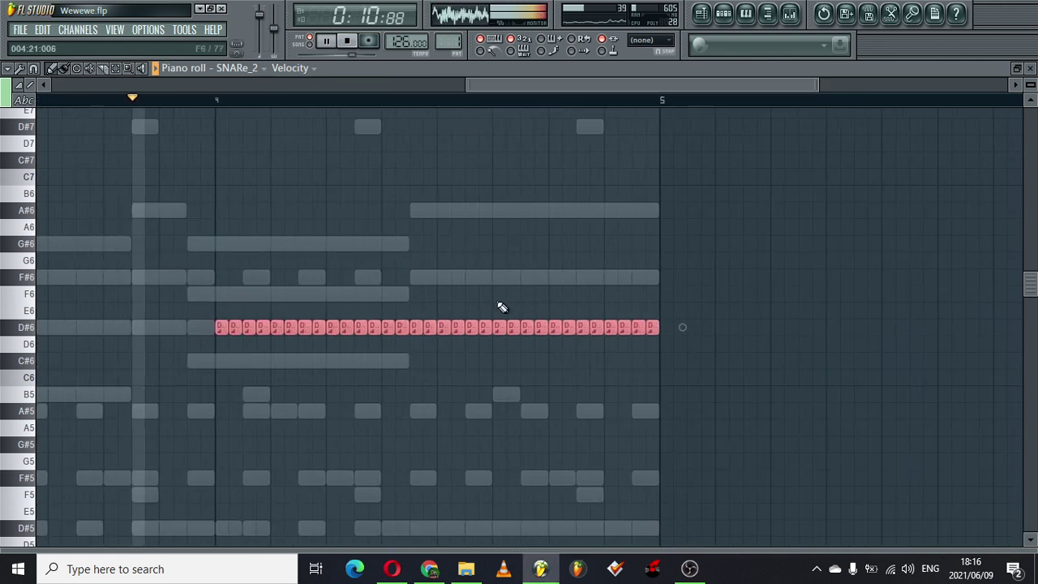
pyautogui.press('space')
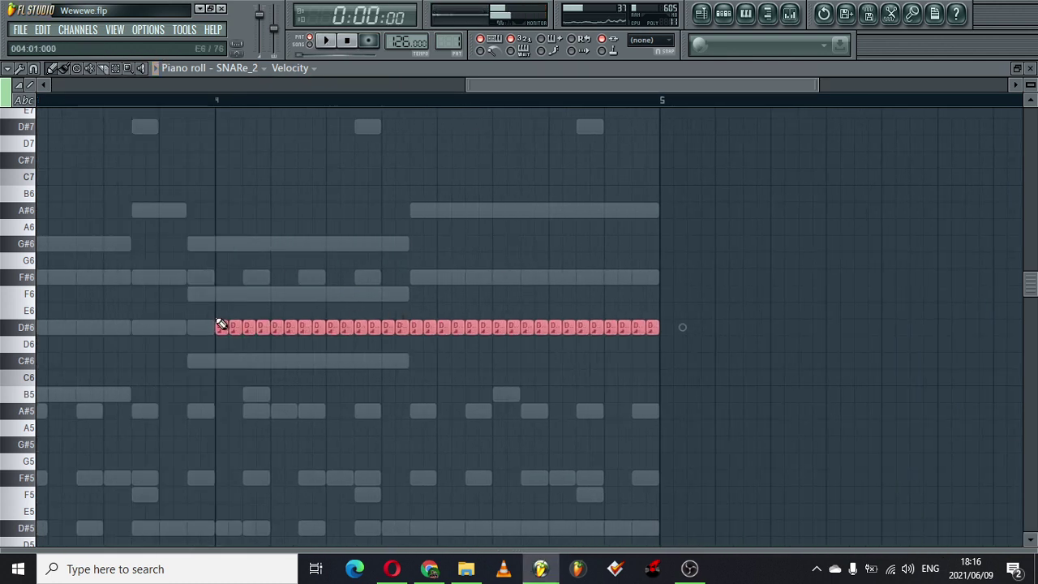
# Turn off the Slide option in the note properties of the first D#6 snare note in bar 4
pyautogui.doubleClick(217, 327)
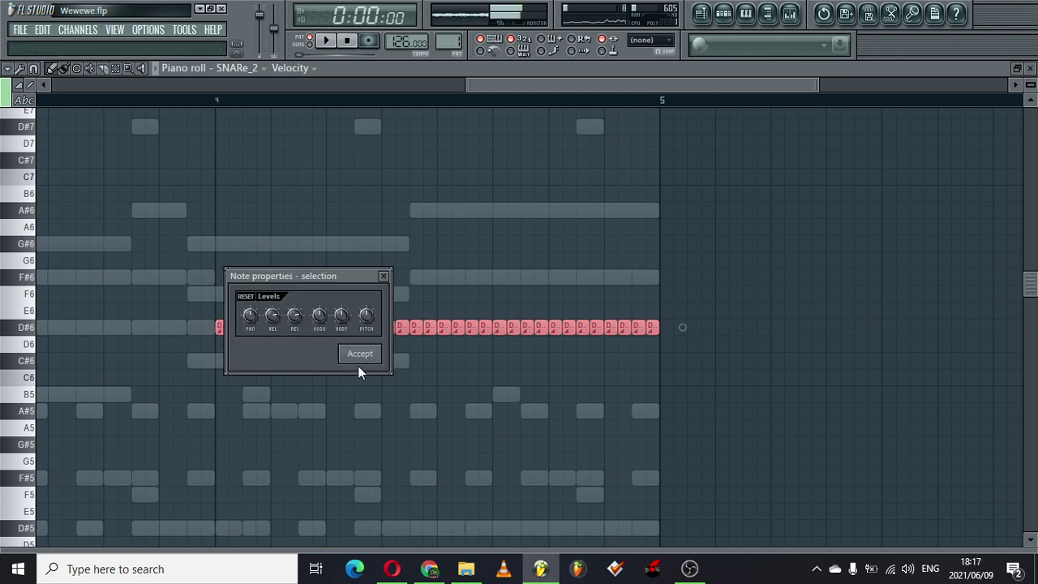
pyautogui.click(385, 276)
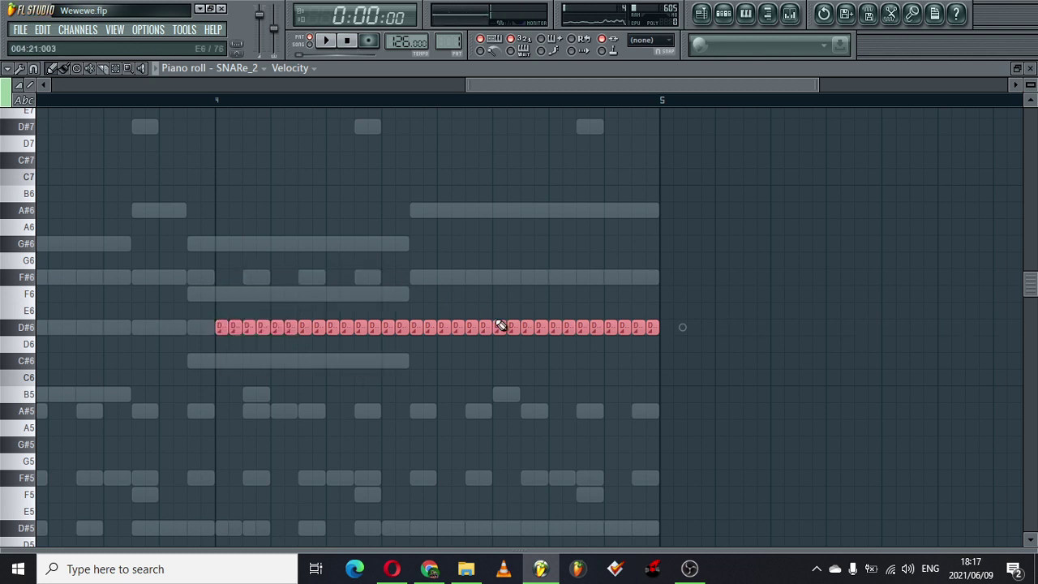
pyautogui.doubleClick(218, 327)
pyautogui.click(247, 347)
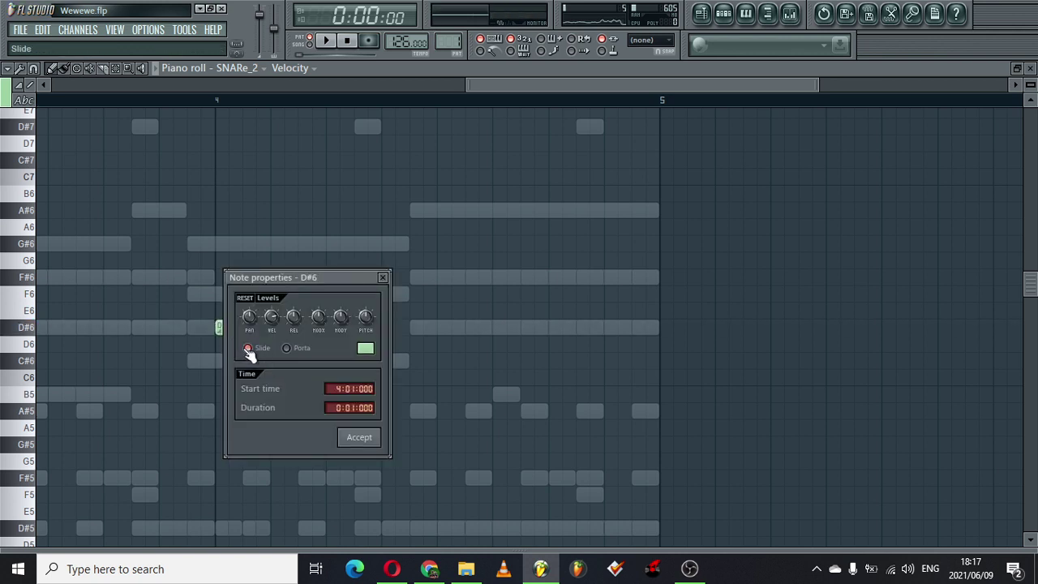
pyautogui.click(358, 438)
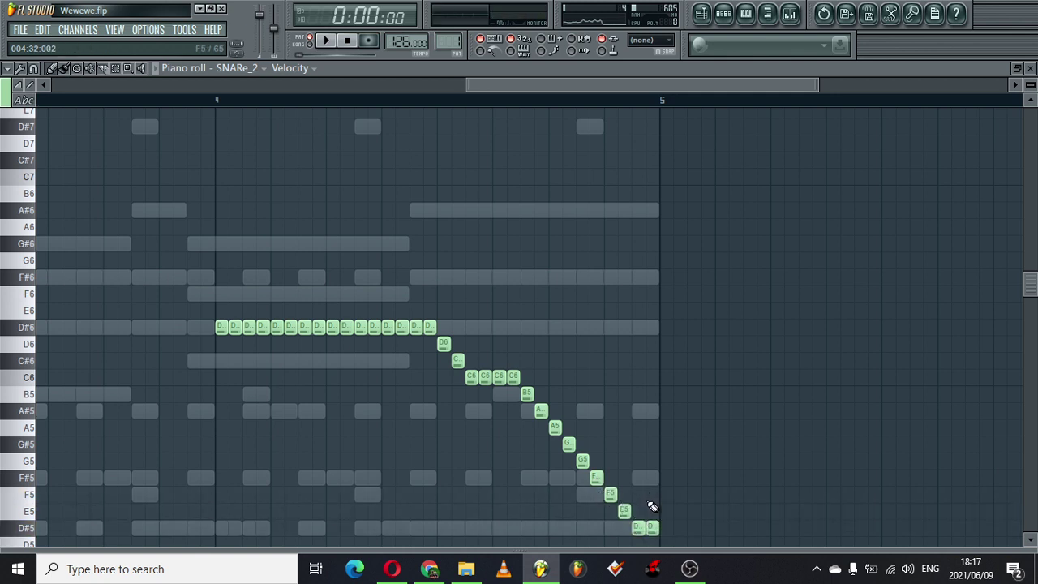
# Chop the last D#5 note of the snare roll into four shorter notes with the default chopper pattern
pyautogui.click(21, 68)
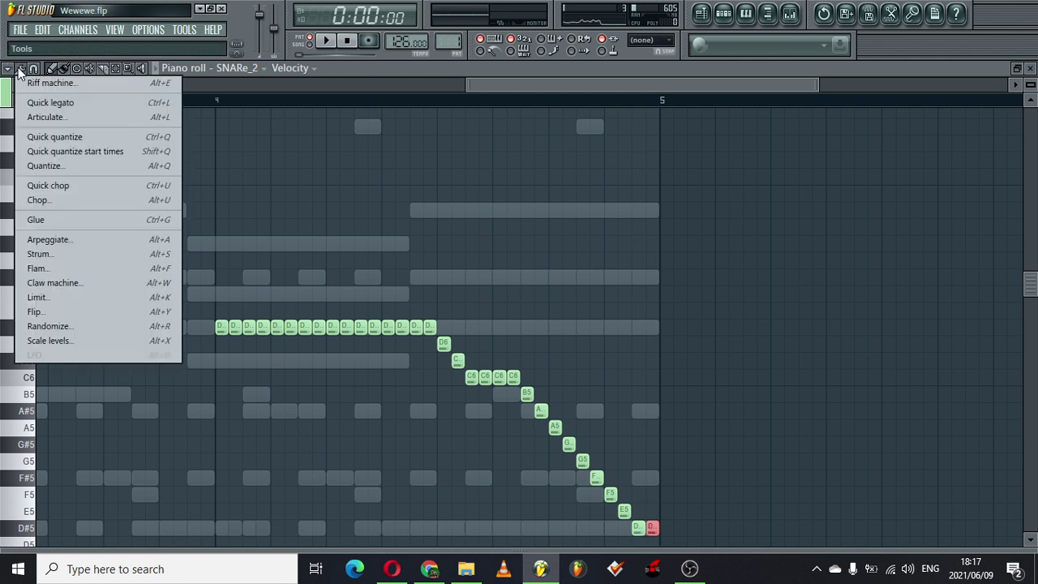
pyautogui.click(63, 199)
pyautogui.scroll(-2, 369, 267)
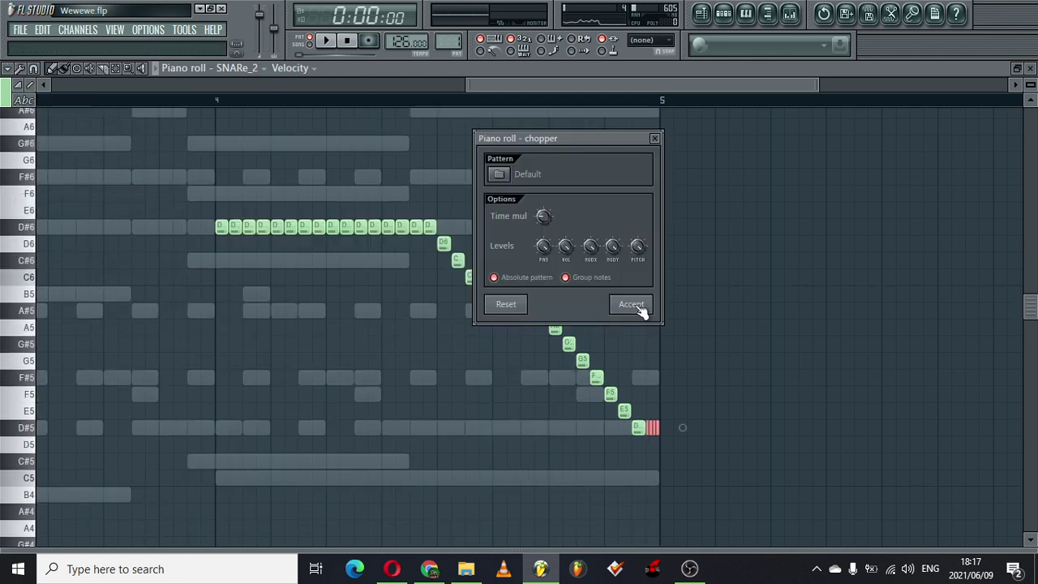
pyautogui.click(631, 304)
# Shape the velocities of the four chopped snare notes into a rising ramp and play back Pattern 1
pyautogui.moveTo(661, 551); pyautogui.dragTo(662, 254)
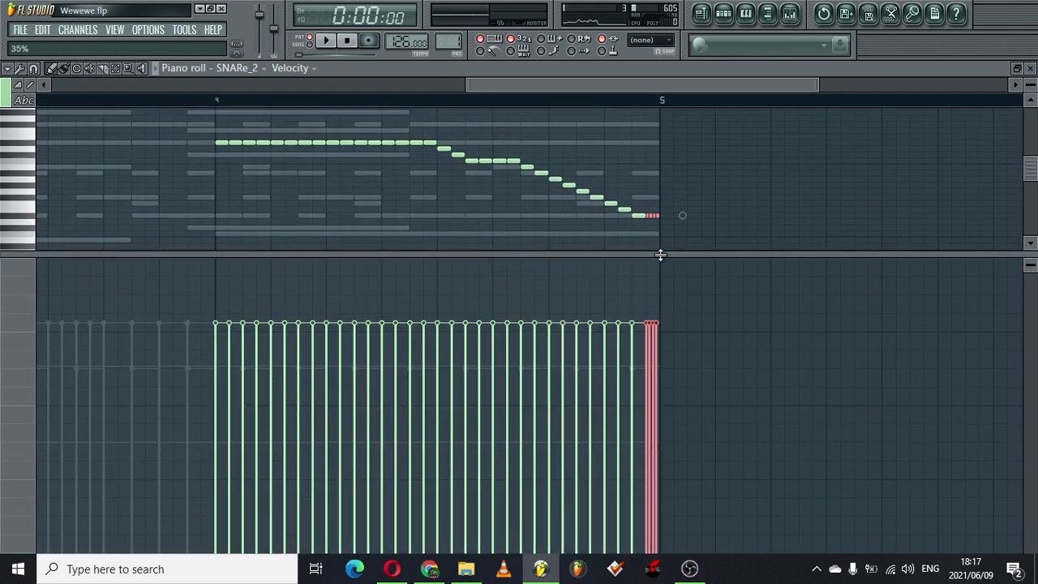
pyautogui.moveTo(821, 83); pyautogui.dragTo(763, 79)
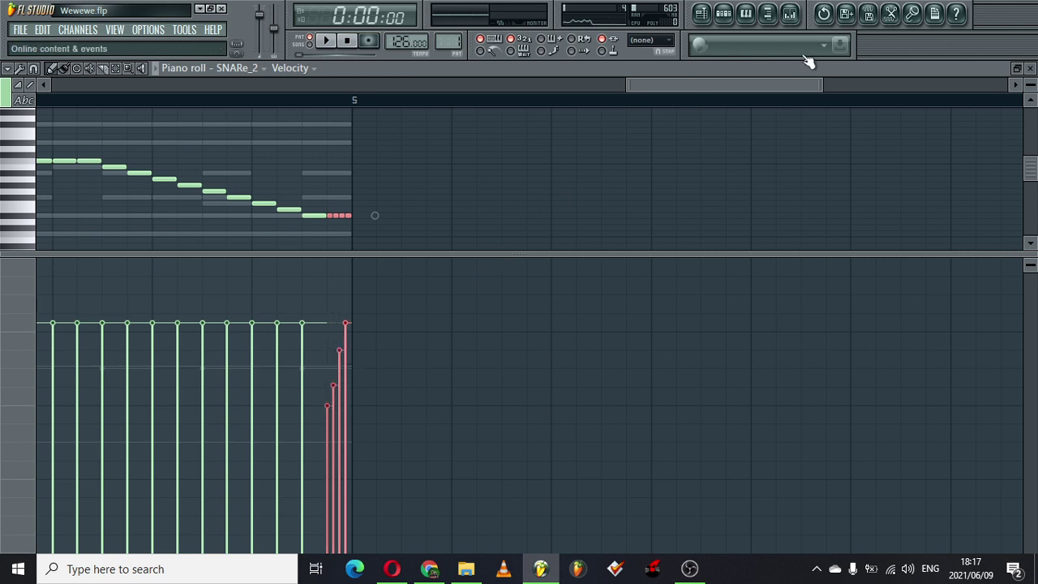
pyautogui.click(1032, 69)
pyautogui.press('space')
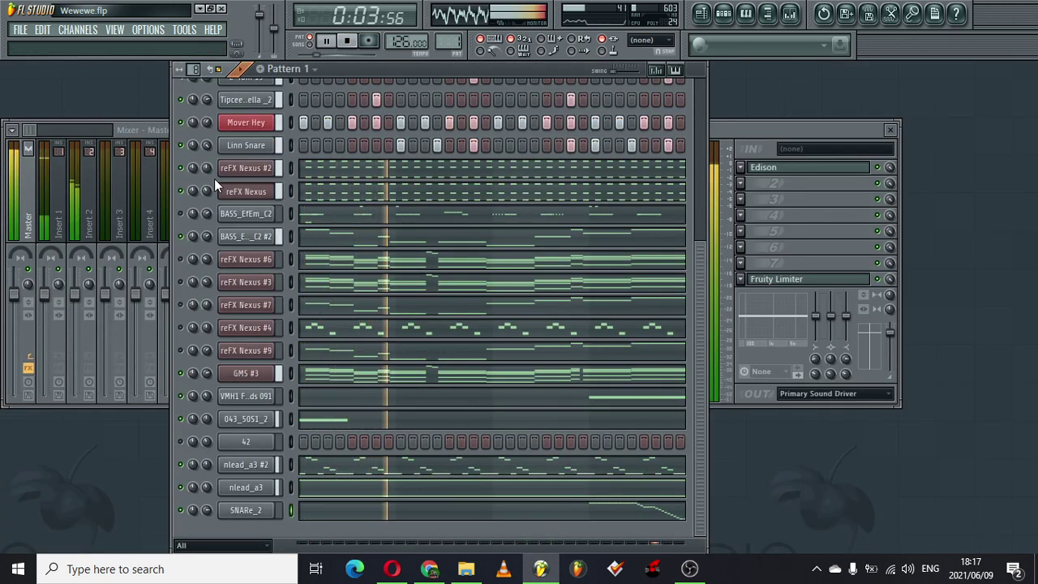
# Examine the GMS #3 chord progression across bars 1 to 4 in the piano roll while the pattern plays
pyautogui.click(336, 373)
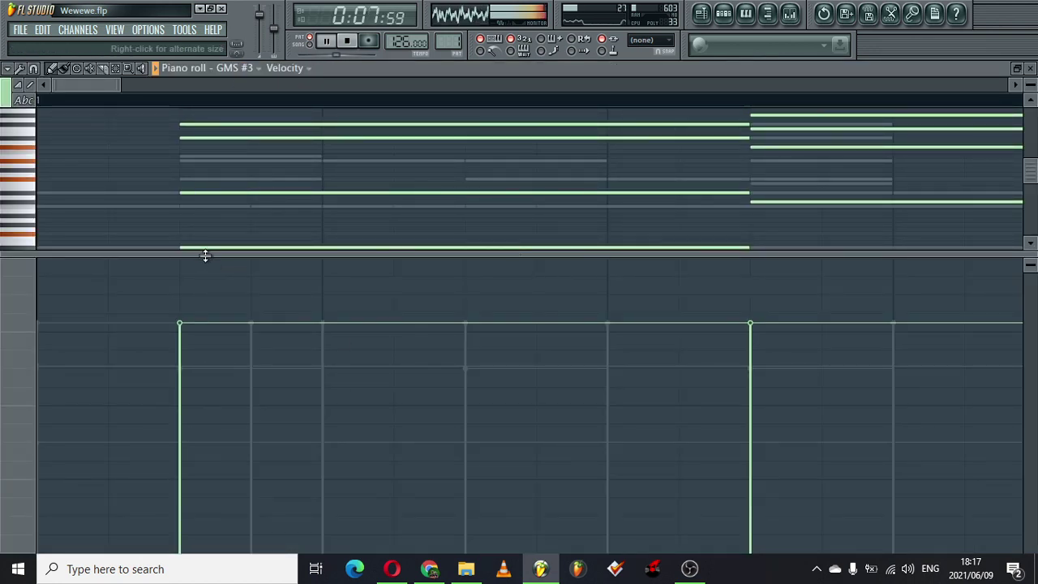
pyautogui.moveTo(205, 255); pyautogui.dragTo(219, 575)
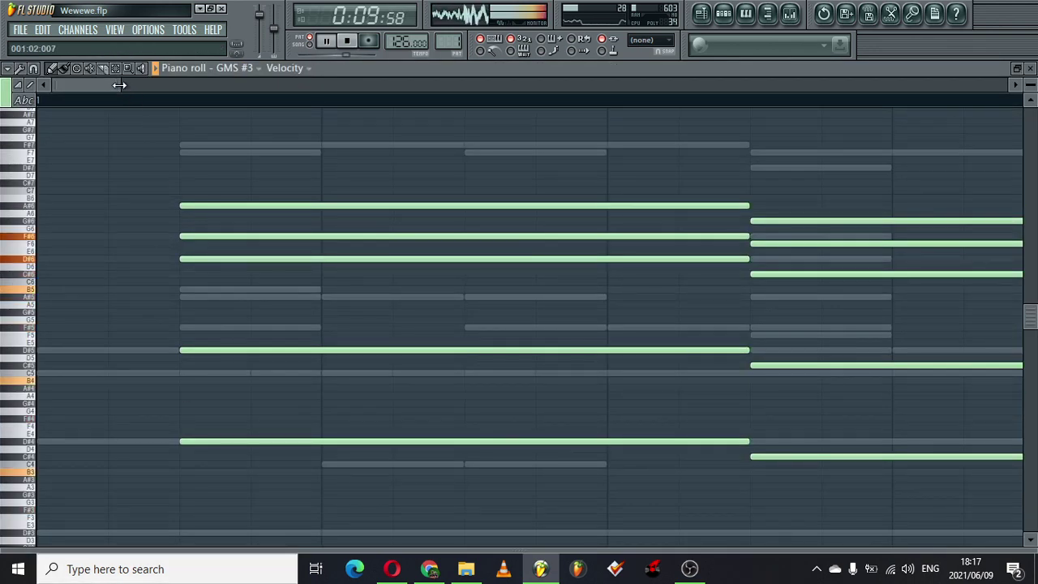
pyautogui.moveTo(119, 84); pyautogui.dragTo(736, 85)
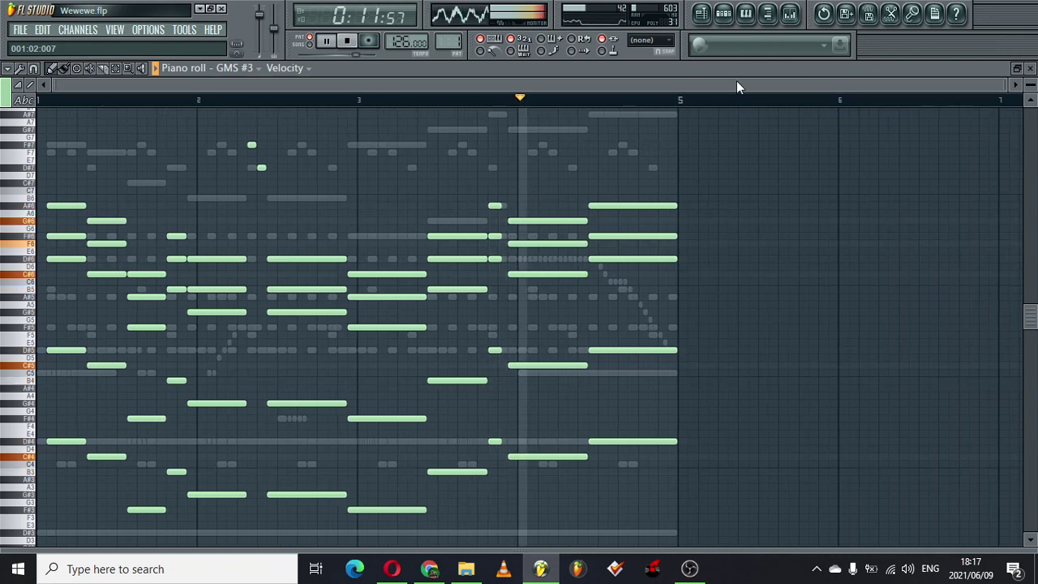
pyautogui.click(723, 13)
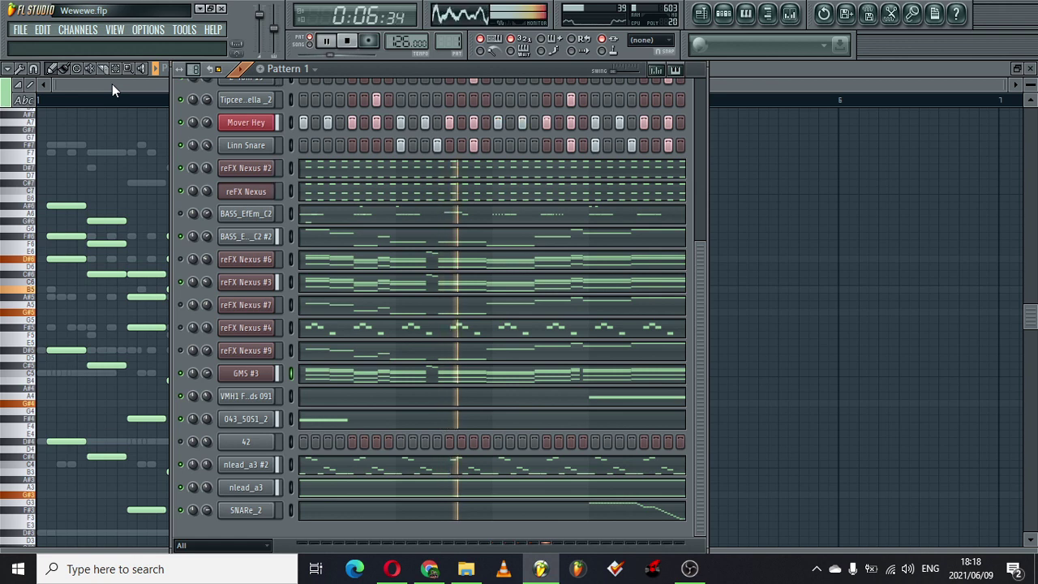
pyautogui.press('F6')
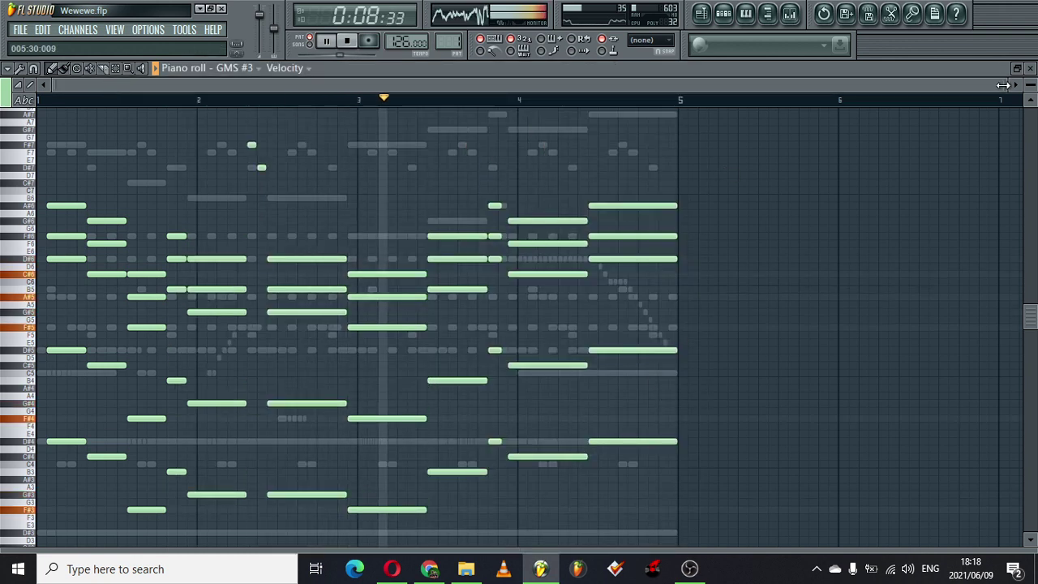
pyautogui.moveTo(1003, 85); pyautogui.dragTo(638, 64)
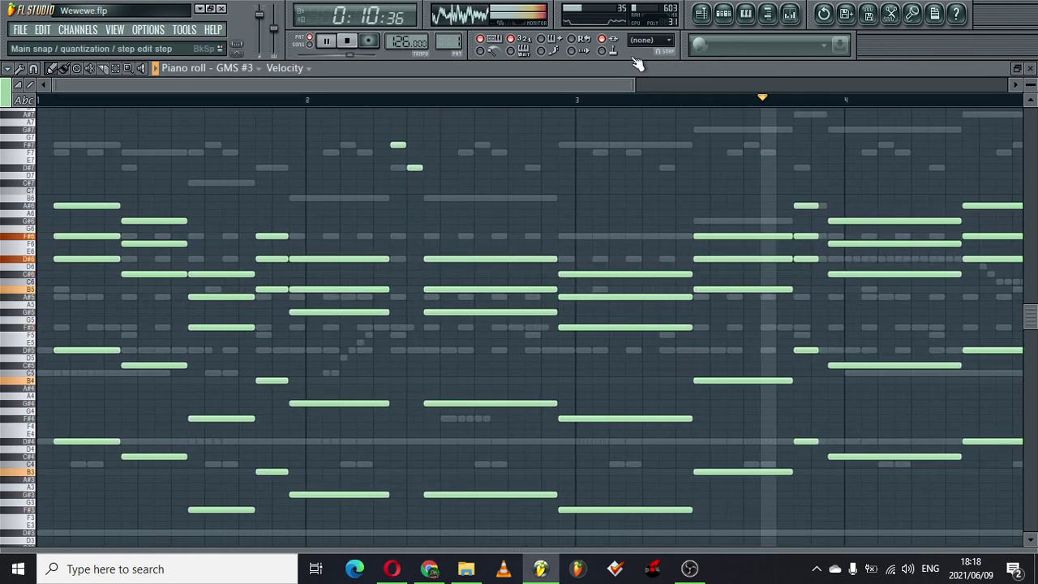
pyautogui.moveTo(502, 87); pyautogui.dragTo(411, 43)
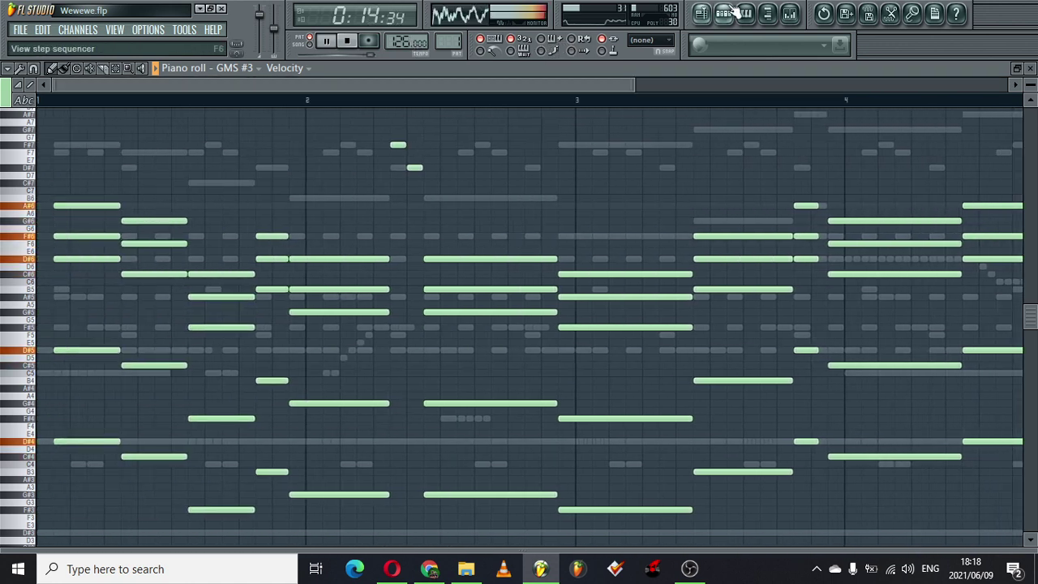
# Unmute the reFX Nexus #4 and reFX Nexus #9 channels and check their volume levels during playback
pyautogui.click(734, 13)
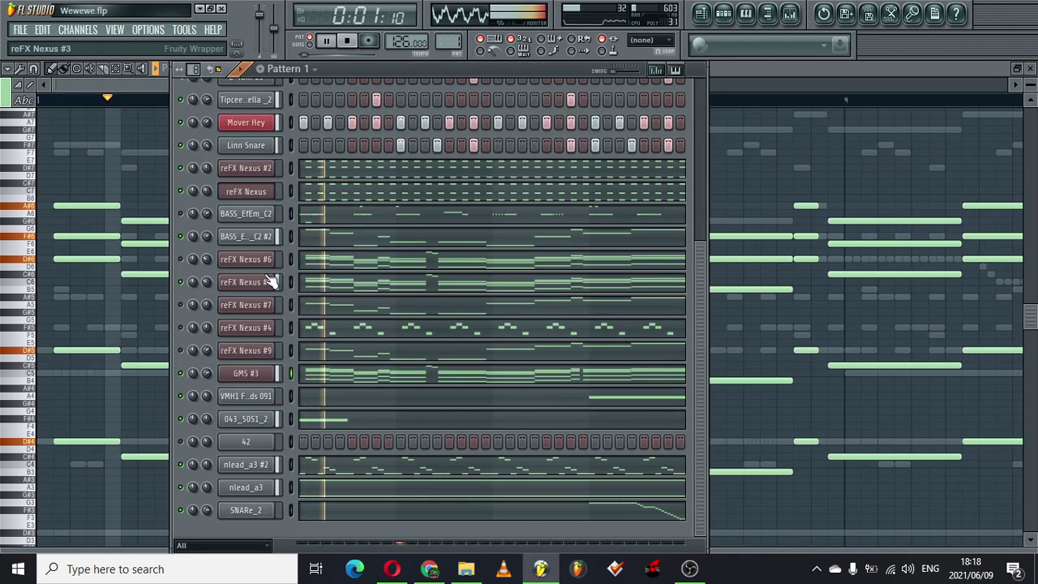
pyautogui.moveTo(207, 328); pyautogui.dragTo(208, 321)
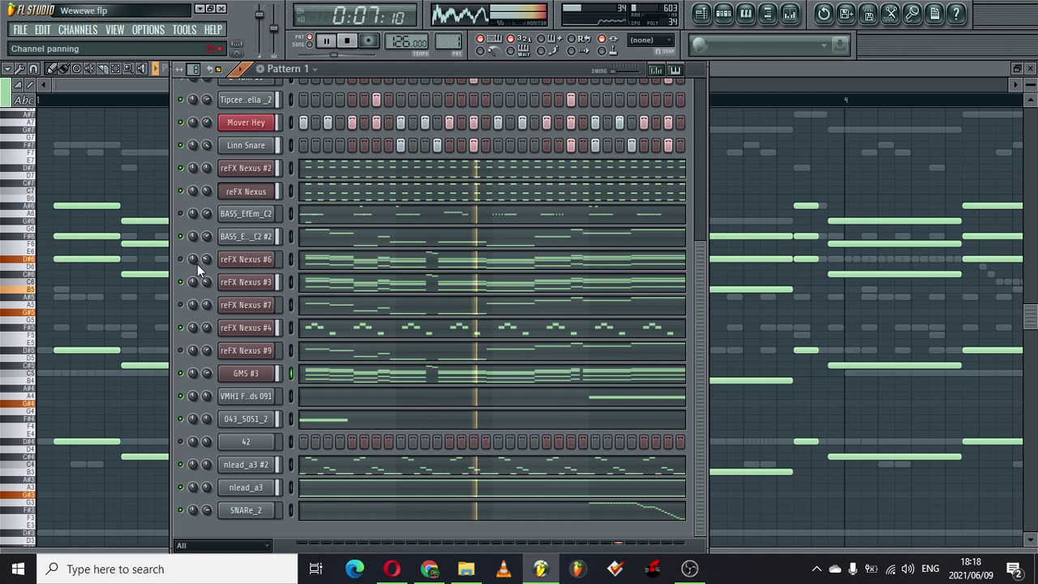
pyautogui.moveTo(197, 264); pyautogui.dragTo(197, 260)
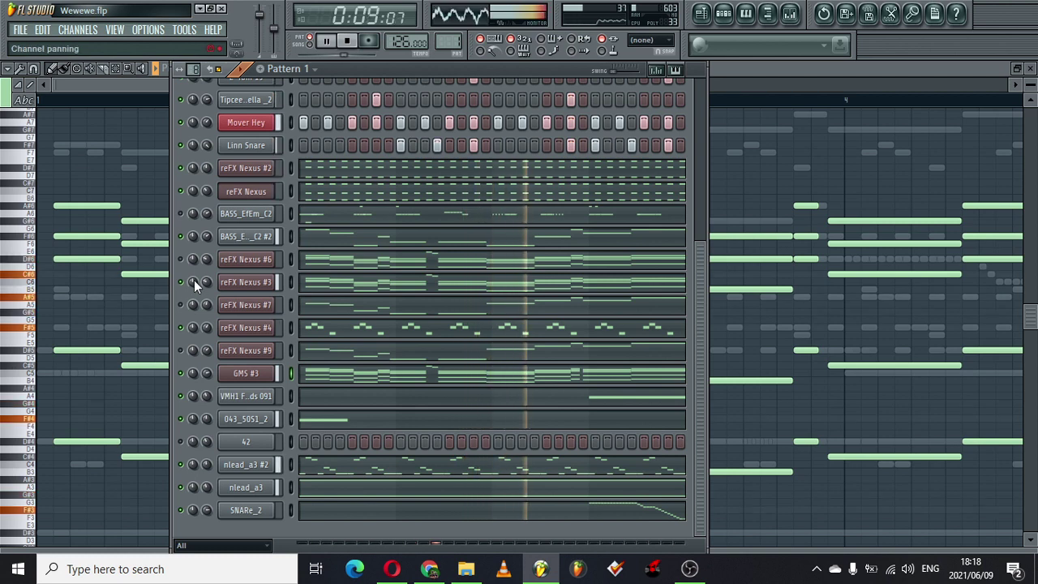
pyautogui.rightClick(194, 279)
pyautogui.click(204, 287)
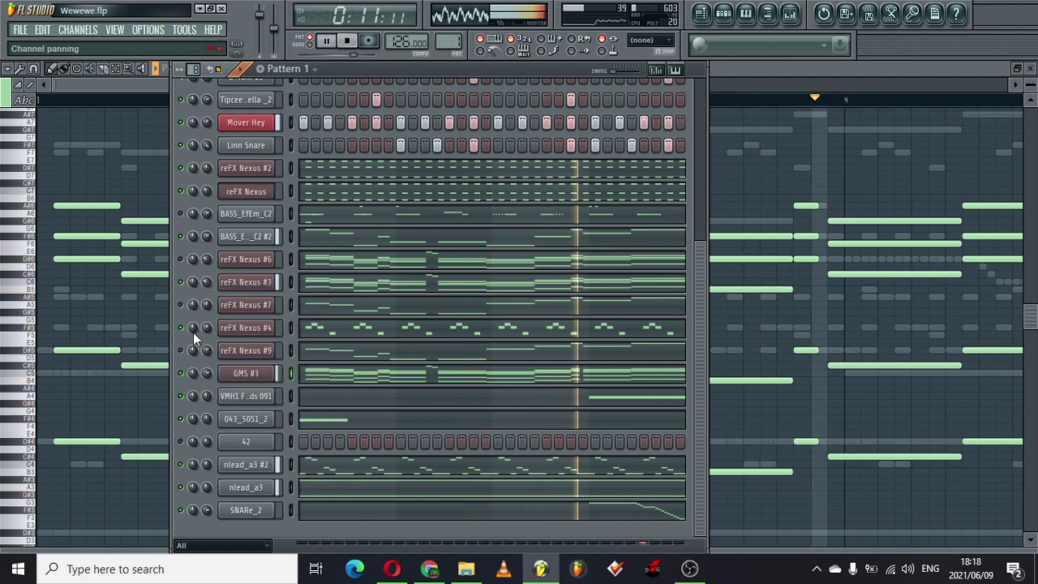
pyautogui.moveTo(208, 328); pyautogui.dragTo(208, 324)
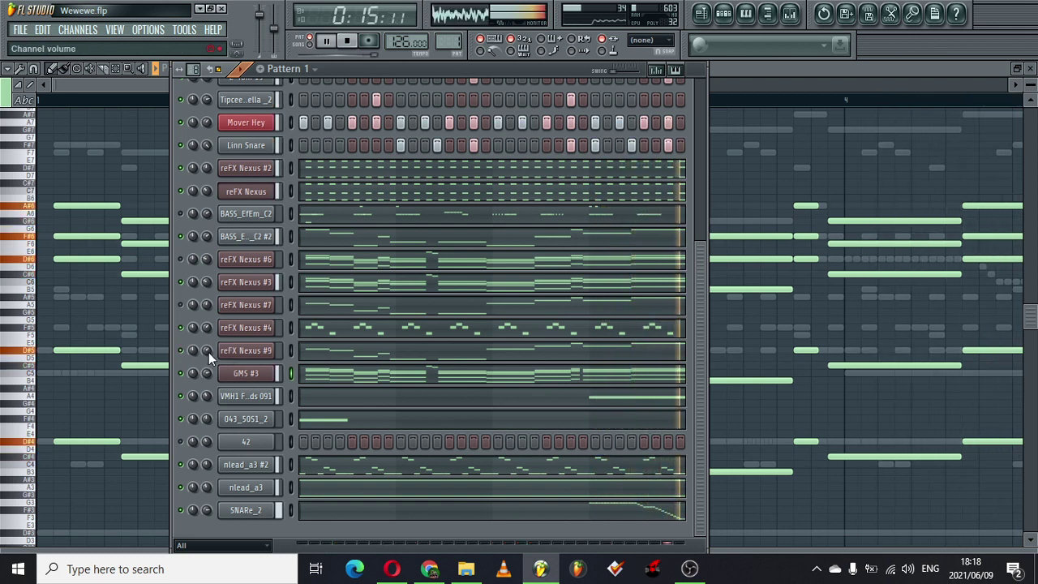
pyautogui.moveTo(210, 352); pyautogui.dragTo(210, 350)
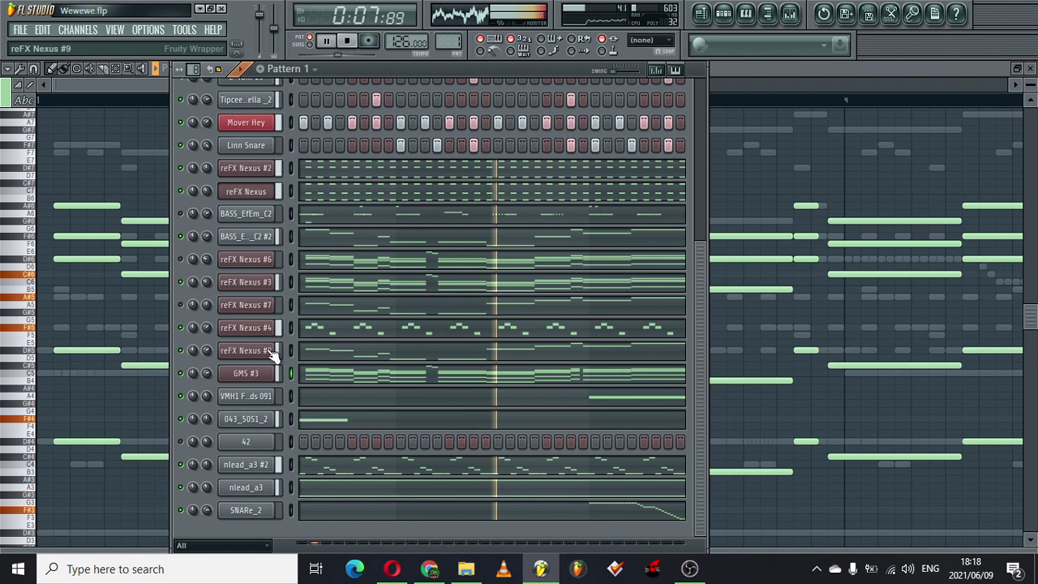
# Examine the reFX Nexus #9 melody across all four bars in the piano roll, and check the channel's Nexus preset
pyautogui.click(334, 357)
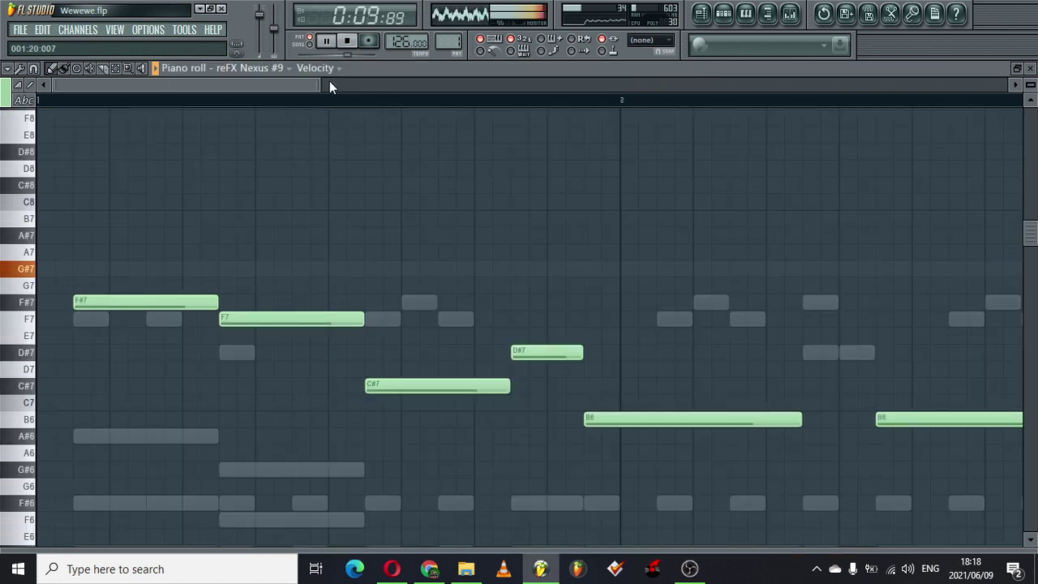
pyautogui.moveTo(318, 82); pyautogui.dragTo(807, 81)
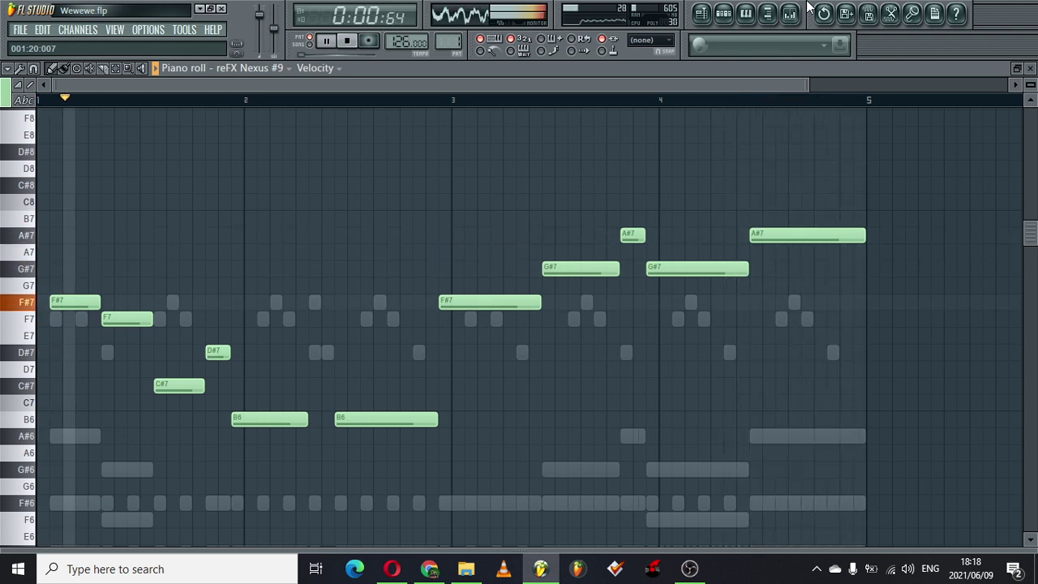
pyautogui.click(745, 13)
pyautogui.click(267, 351)
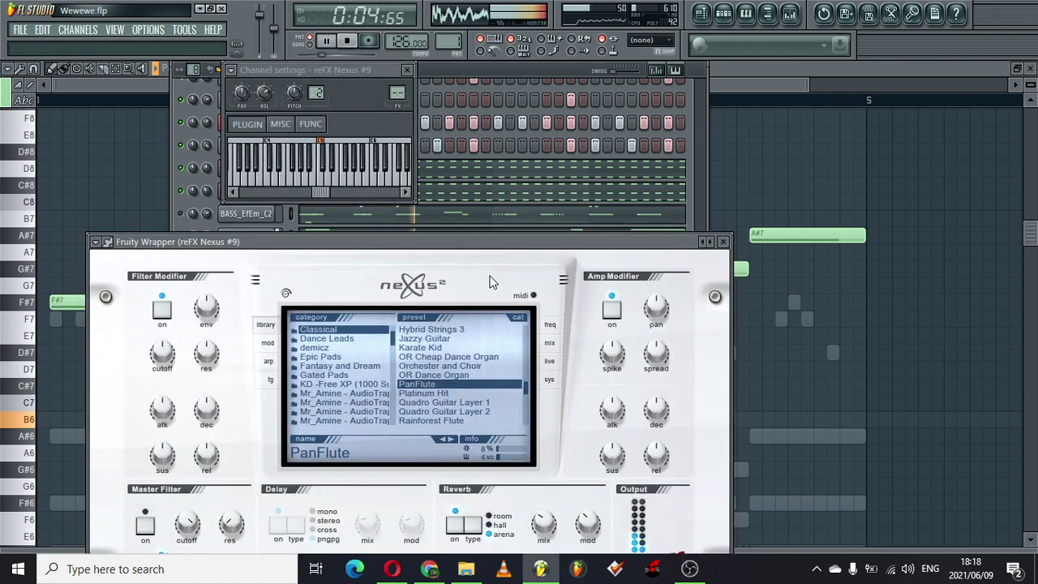
pyautogui.click(723, 241)
# Mute the channels from Dj Lag..Ngasho at the start of the list down to reFX Nexus, leaving the chord and melody channels playing
pyautogui.moveTo(702, 353); pyautogui.dragTo(716, 7)
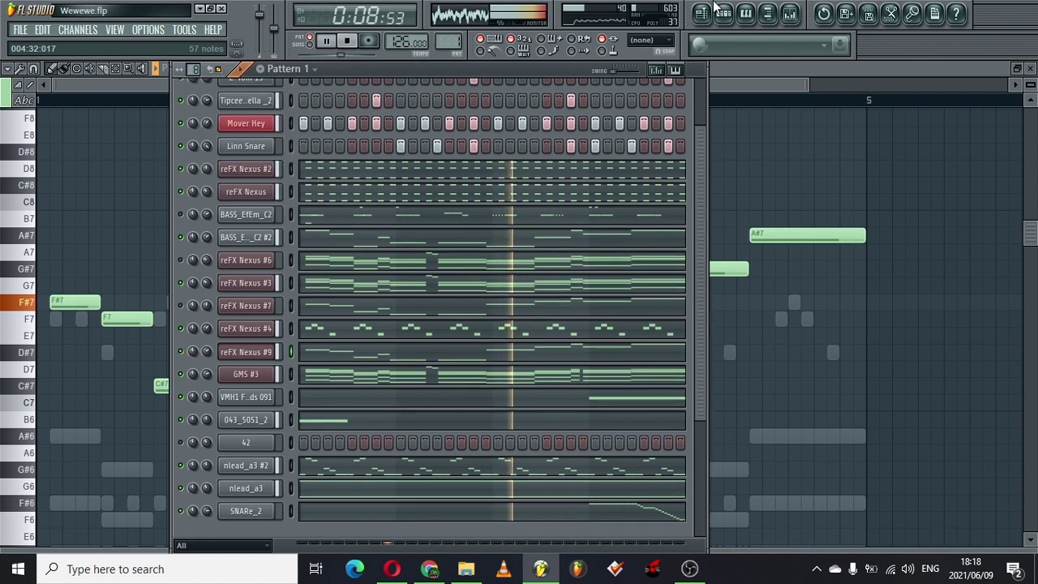
pyautogui.click(180, 102)
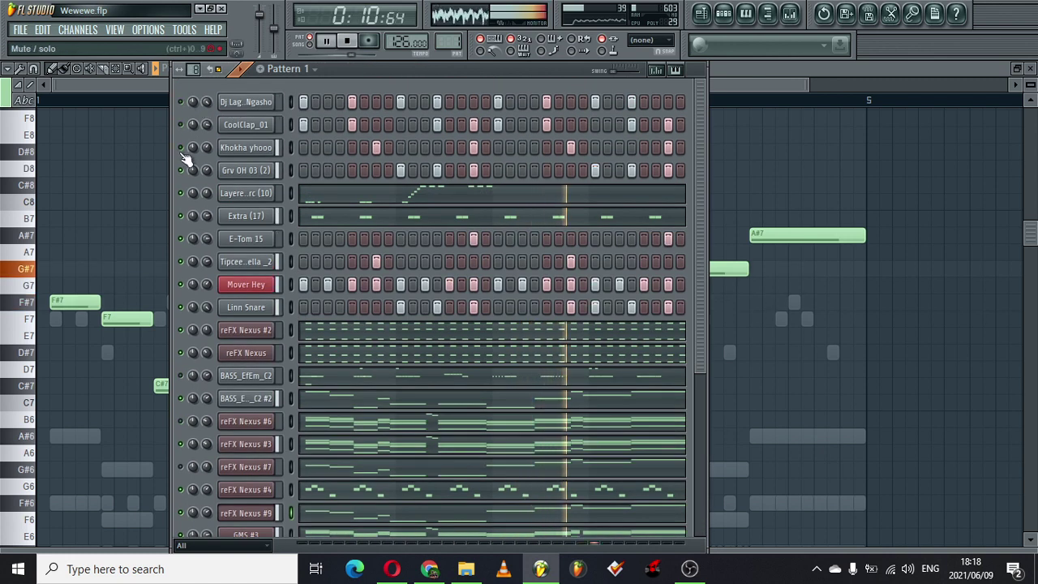
pyautogui.click(180, 244)
pyautogui.click(179, 263)
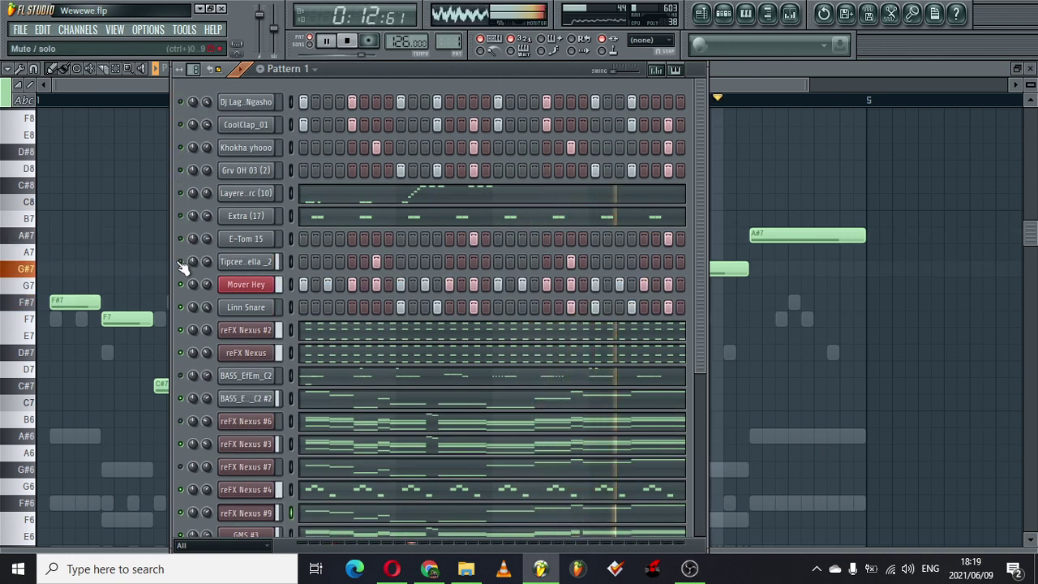
pyautogui.click(180, 285)
pyautogui.click(180, 307)
pyautogui.click(180, 326)
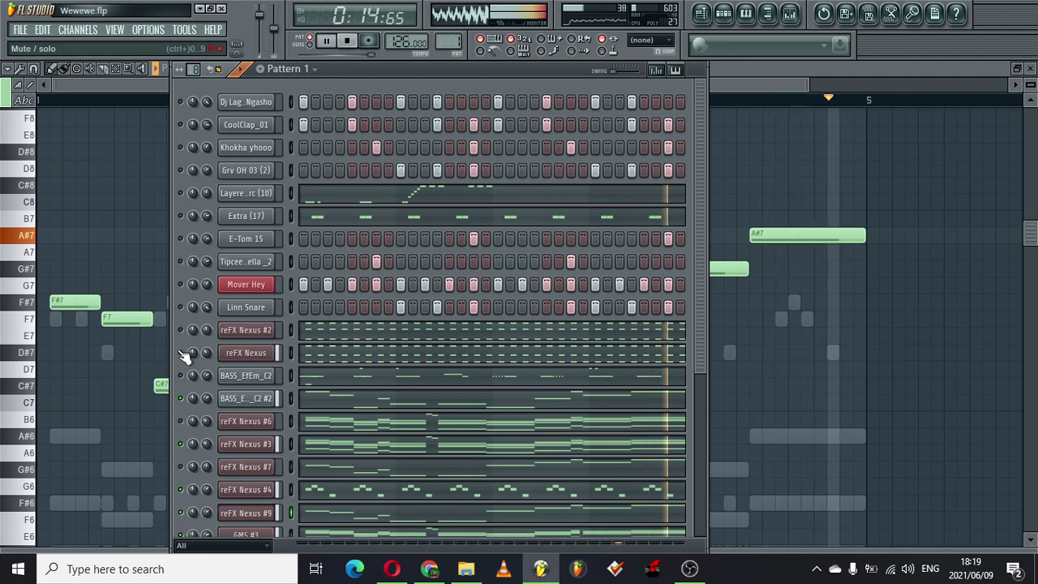
pyautogui.click(181, 353)
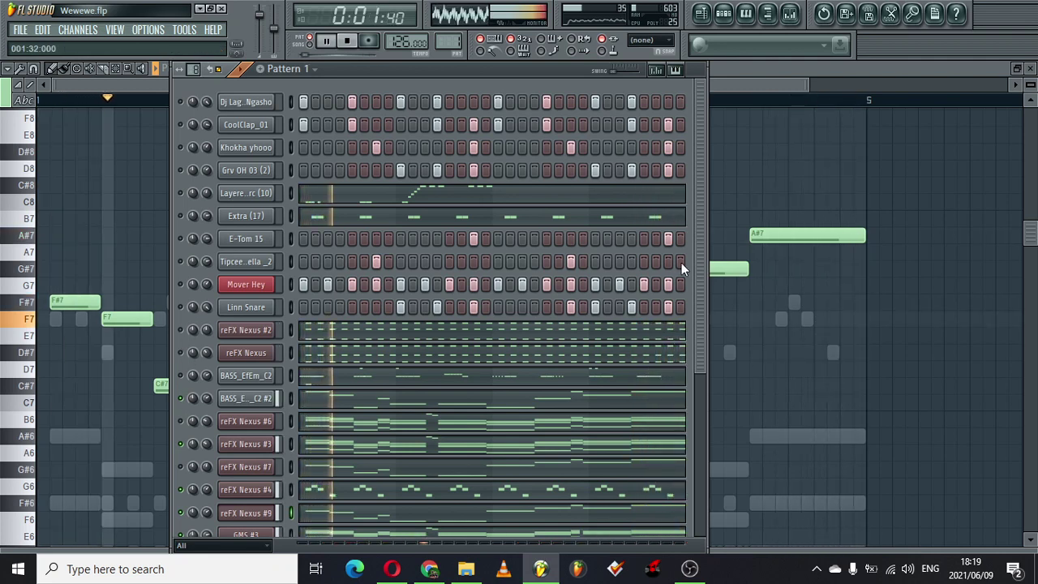
pyautogui.moveTo(699, 223); pyautogui.dragTo(699, 393)
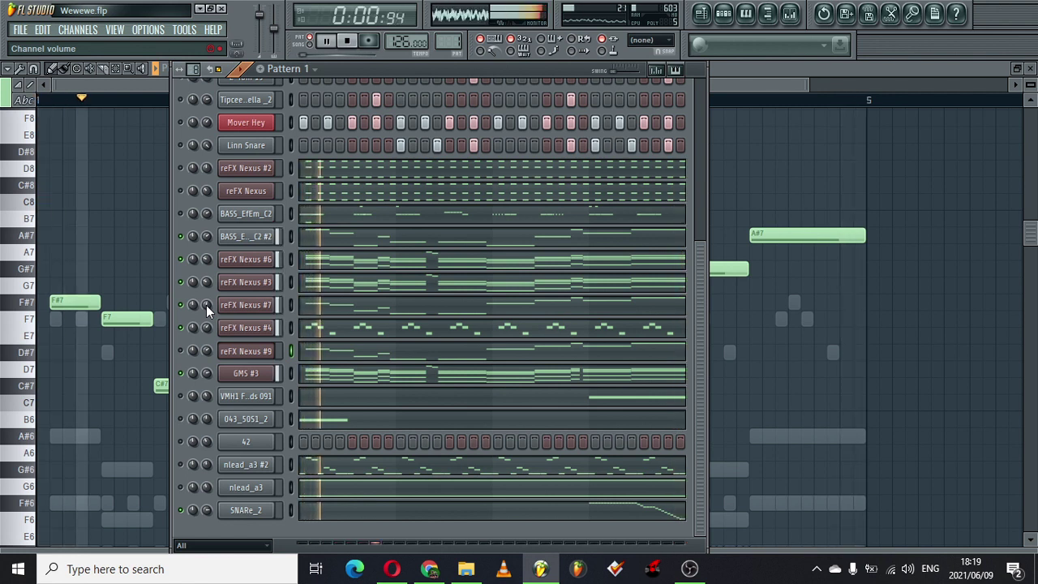
# Check the reFX Nexus #7 channel's volume during playback and view its Nexus preset
pyautogui.moveTo(209, 300); pyautogui.dragTo(209, 302)
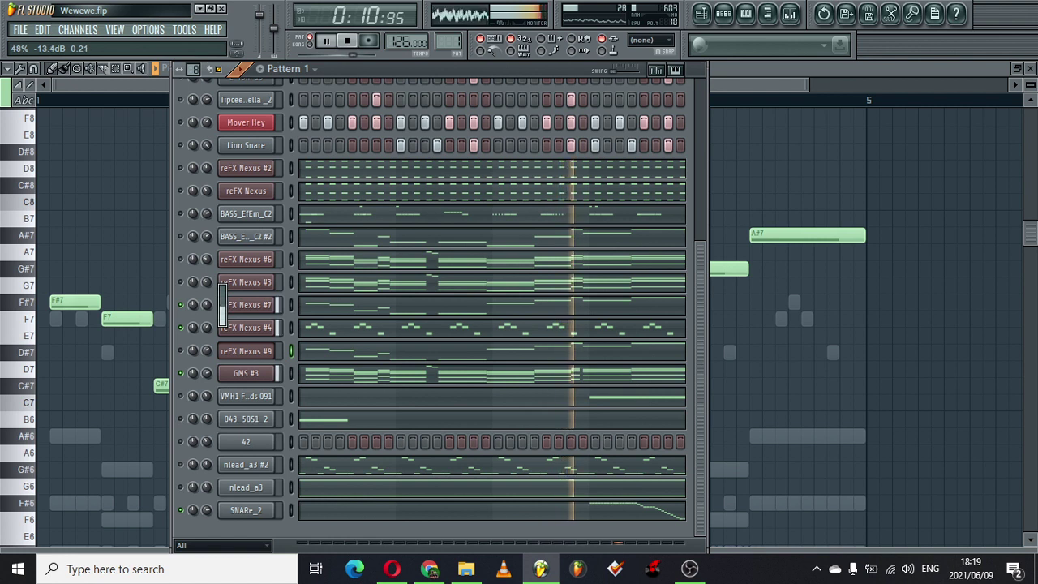
pyautogui.moveTo(208, 305); pyautogui.dragTo(207, 304)
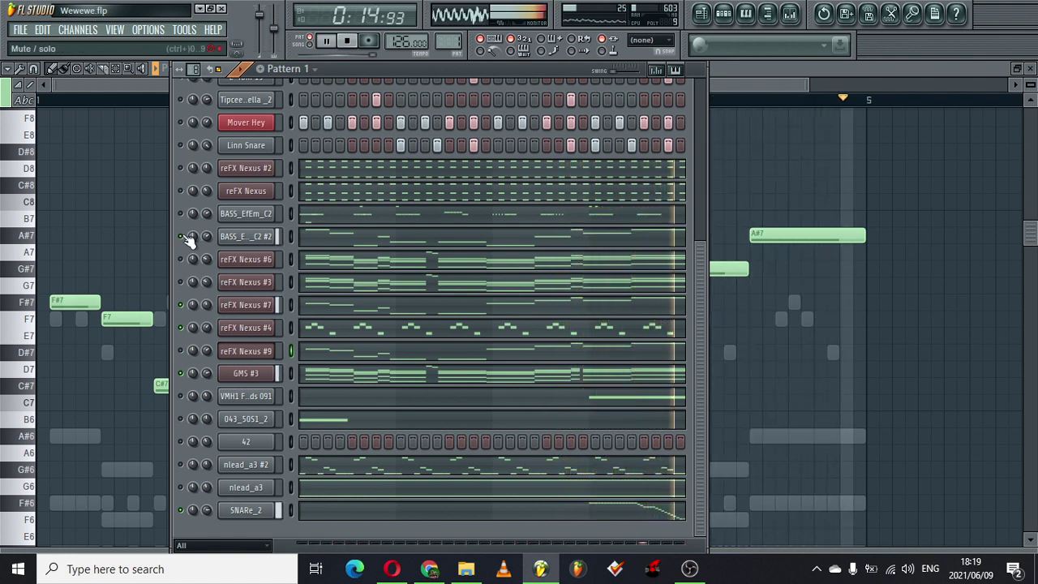
pyautogui.click(242, 305)
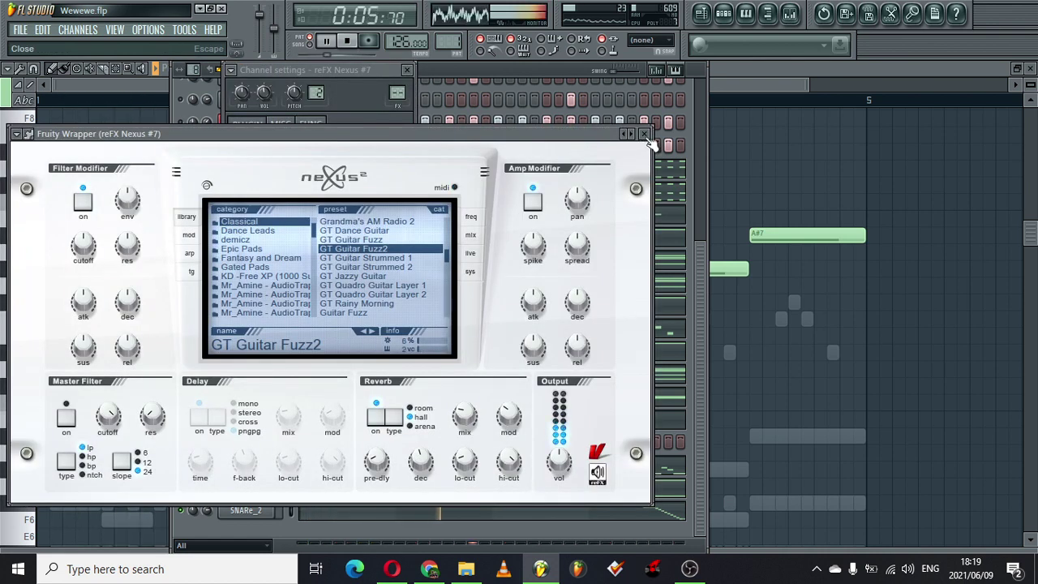
pyautogui.click(644, 134)
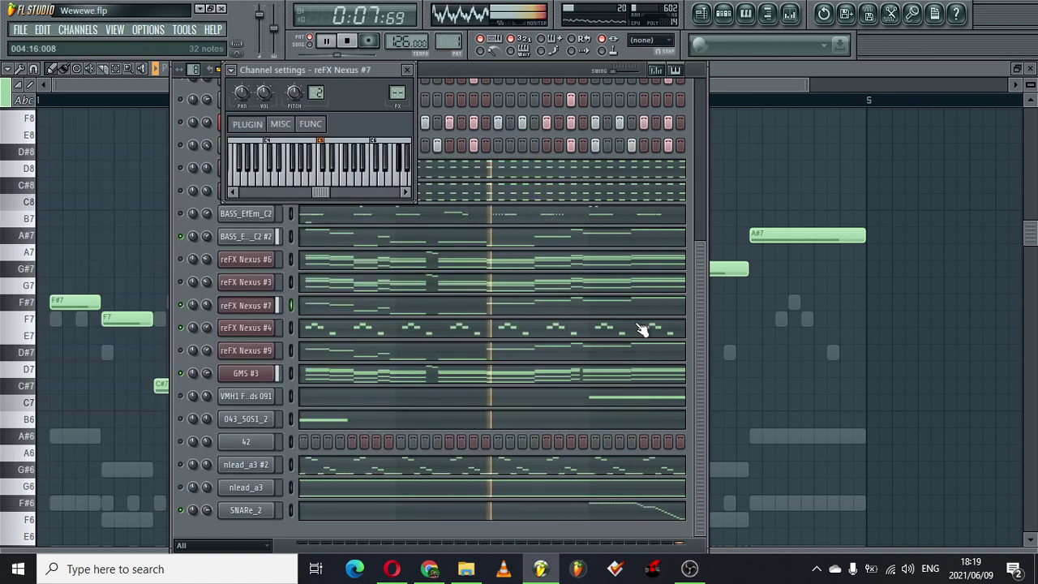
# Play the melody with Dj Lag..Ngasho, CoolClap_01, Khokha yhooo, Grv OH 03 (2), Tipcee..ella _2 and Linn Snare unmuted, then stop playback
pyautogui.moveTo(702, 288); pyautogui.dragTo(698, 266)
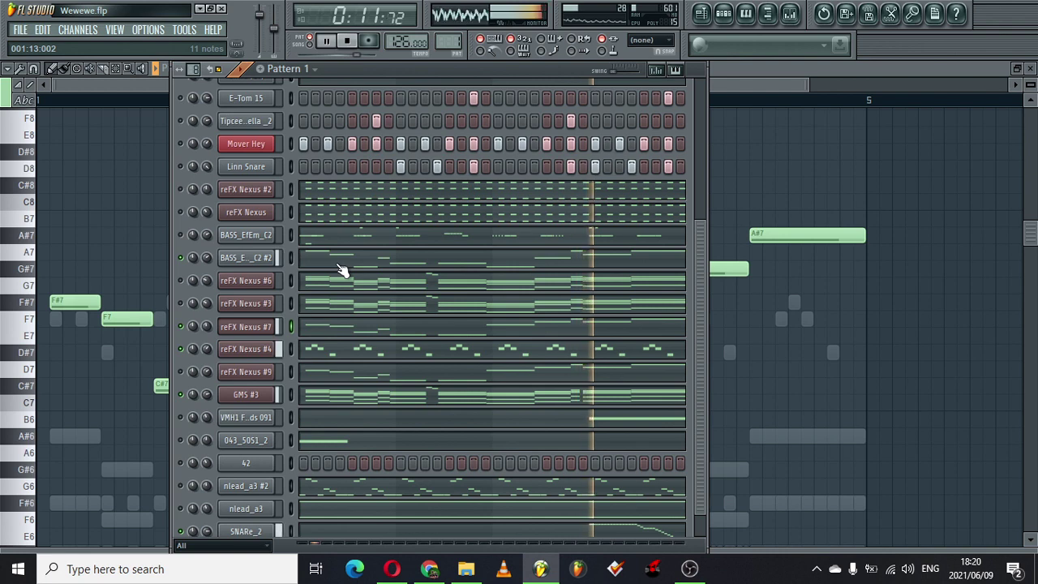
pyautogui.moveTo(703, 300); pyautogui.dragTo(230, 123)
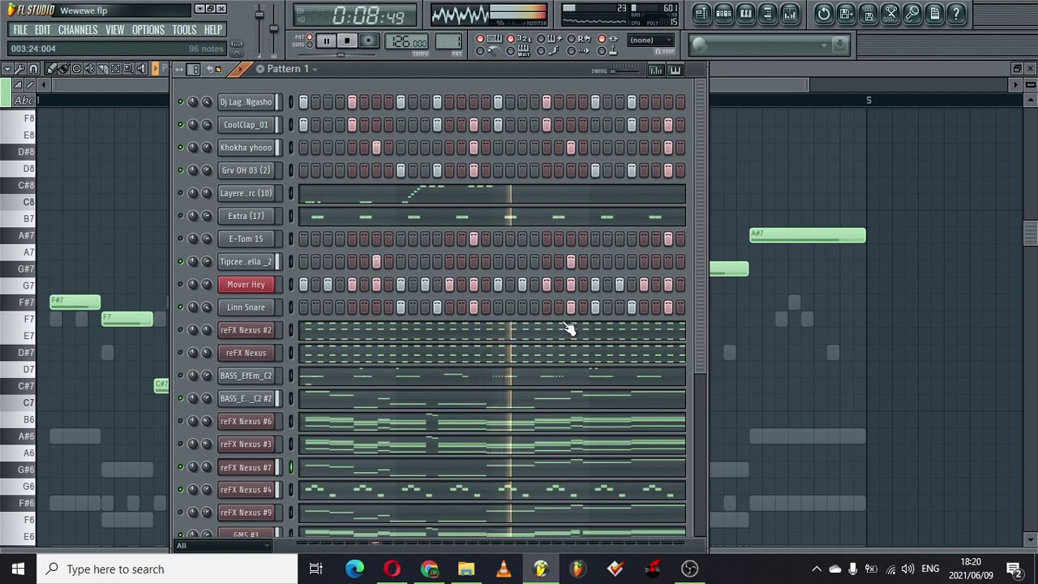
pyautogui.press('space')
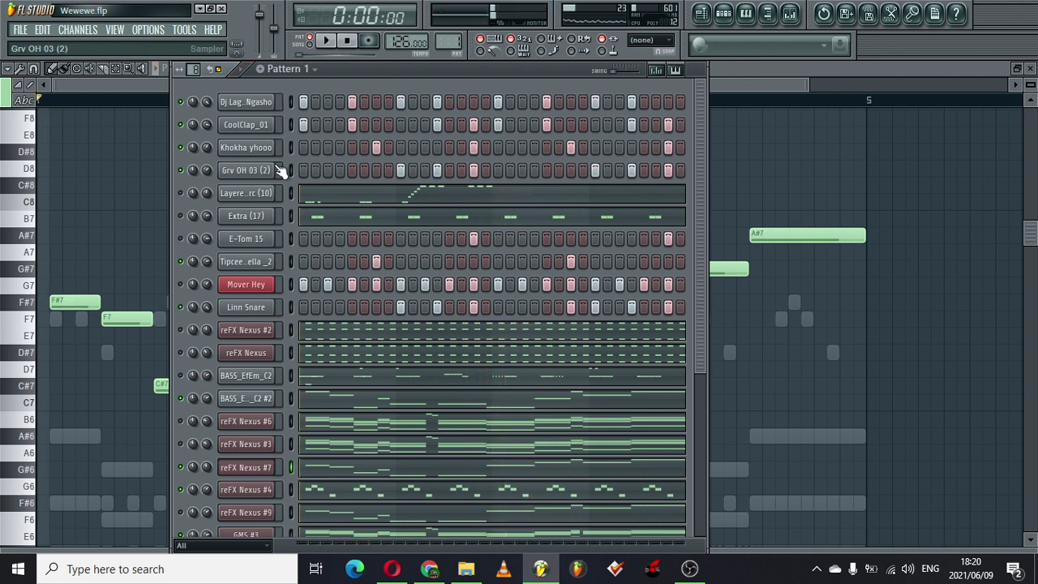
# Solo Dj Lag..Ngasho and play the pattern, bringing in CoolClap_01, Khokha yhooo and Grv OH 03 (2)
pyautogui.rightClick(181, 103)
pyautogui.click(192, 112)
pyautogui.press('space')
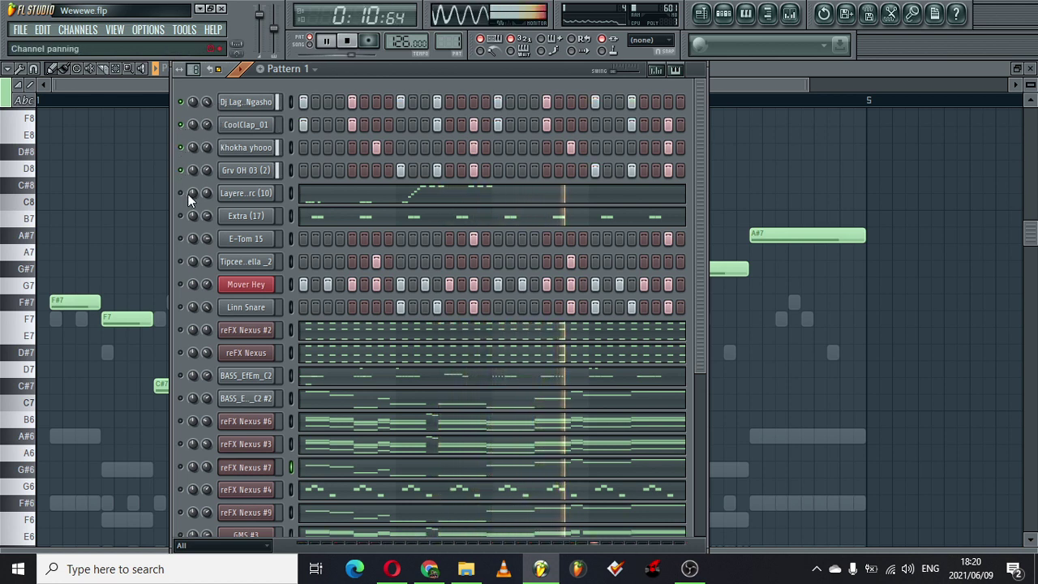
# Examine the Layered Perc (10) notes across bars 1 to 3 in the piano roll, then return to the channel list and stop playback
pyautogui.click(304, 200)
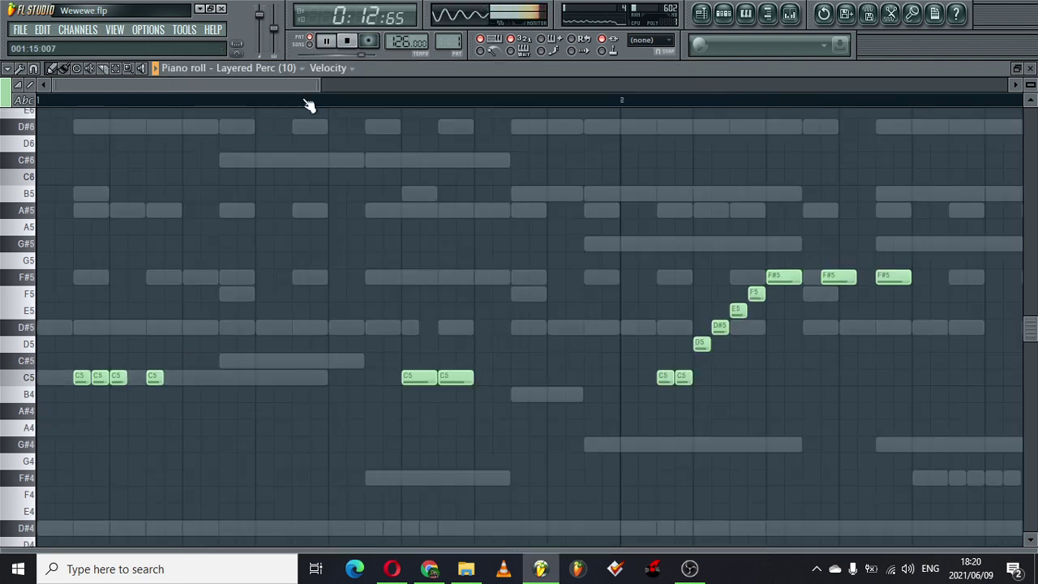
pyautogui.moveTo(430, 65); pyautogui.dragTo(639, 52)
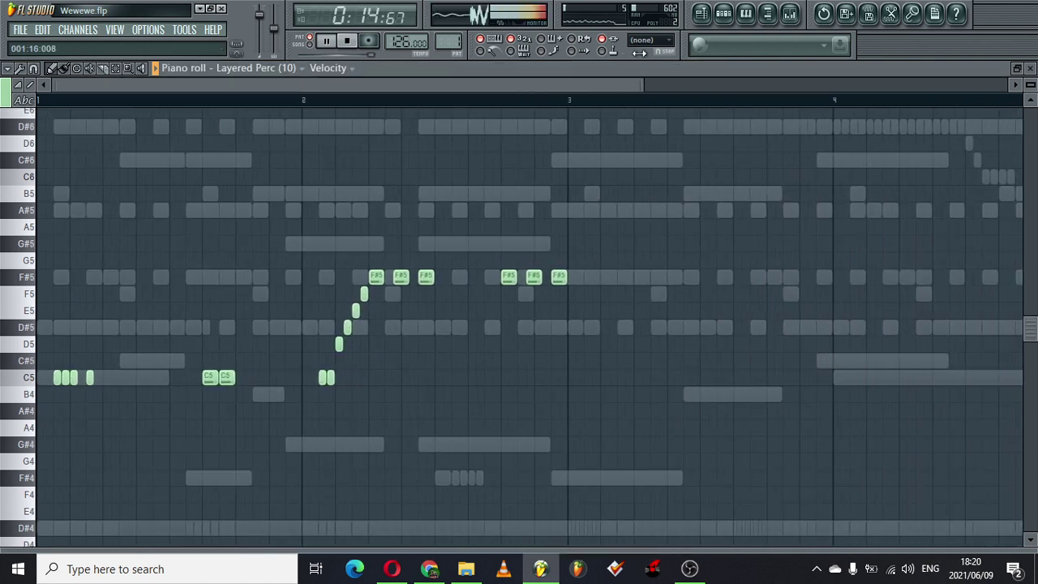
pyautogui.moveTo(639, 52); pyautogui.dragTo(510, 62)
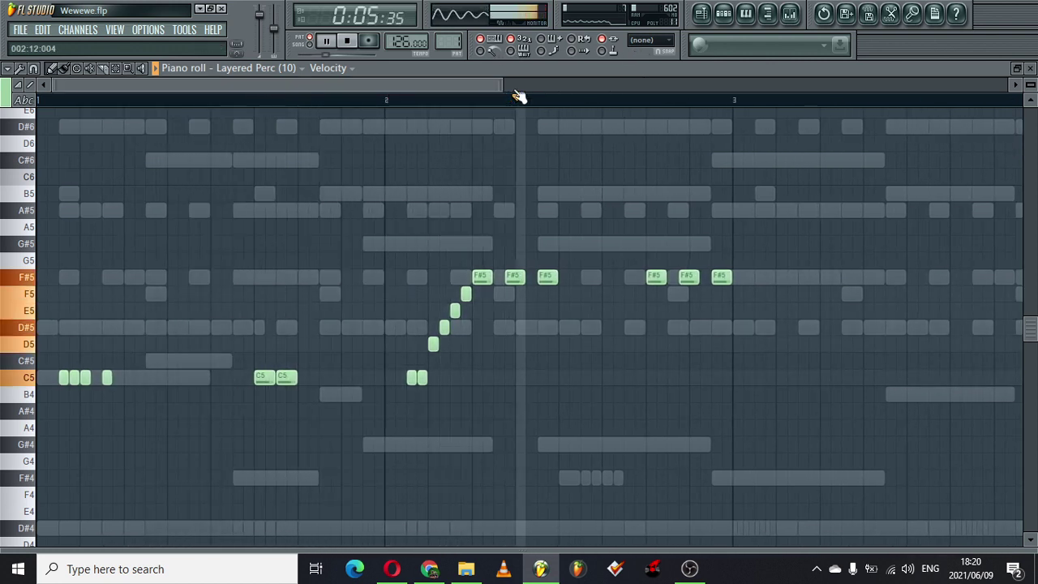
pyautogui.click(723, 13)
pyautogui.press('space')
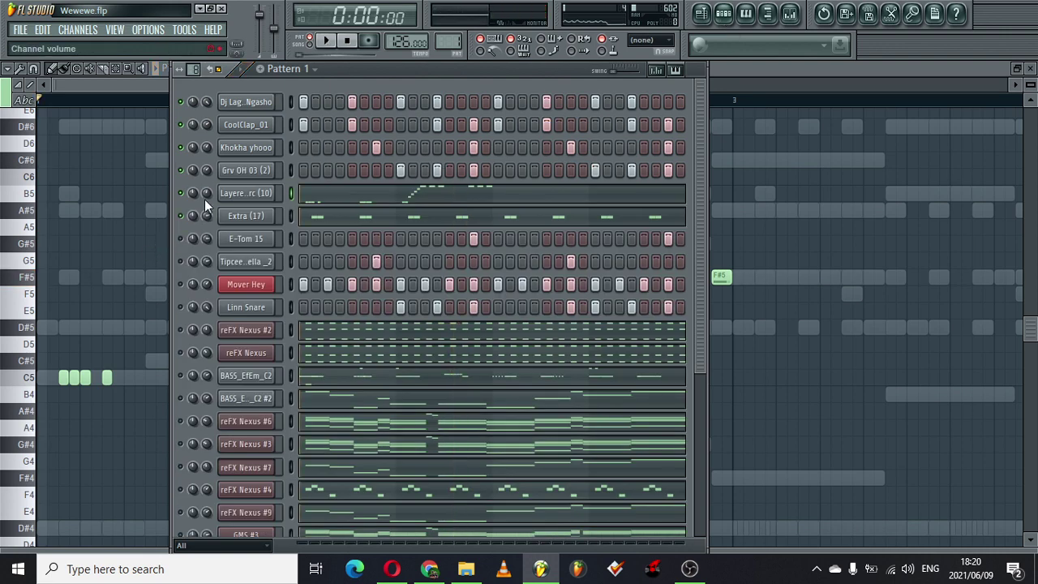
# Play the pattern and examine the Extra (17) notes across all four bars in the piano roll, then return to the channel list
pyautogui.press('space')
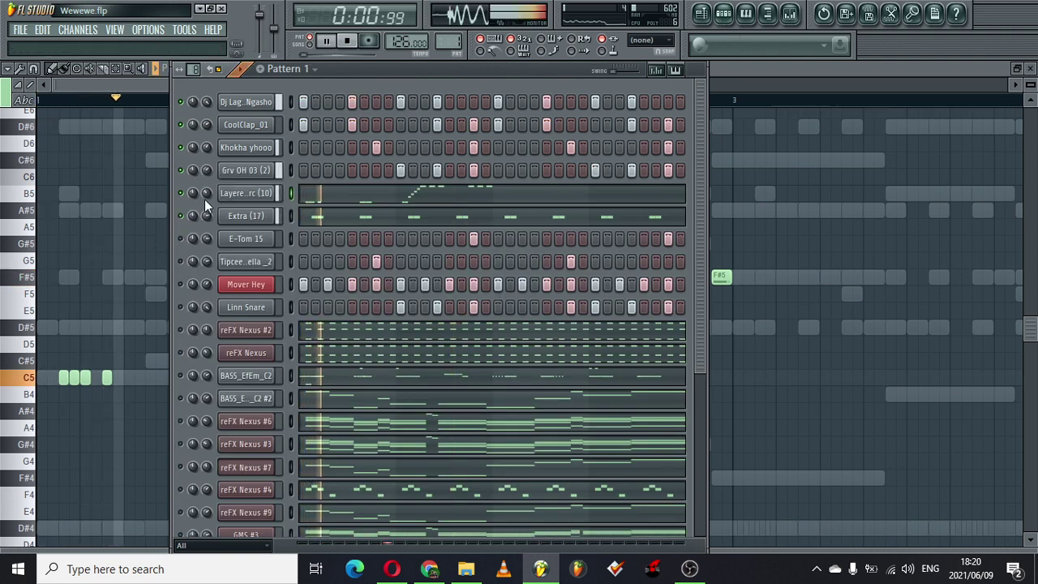
pyautogui.click(311, 223)
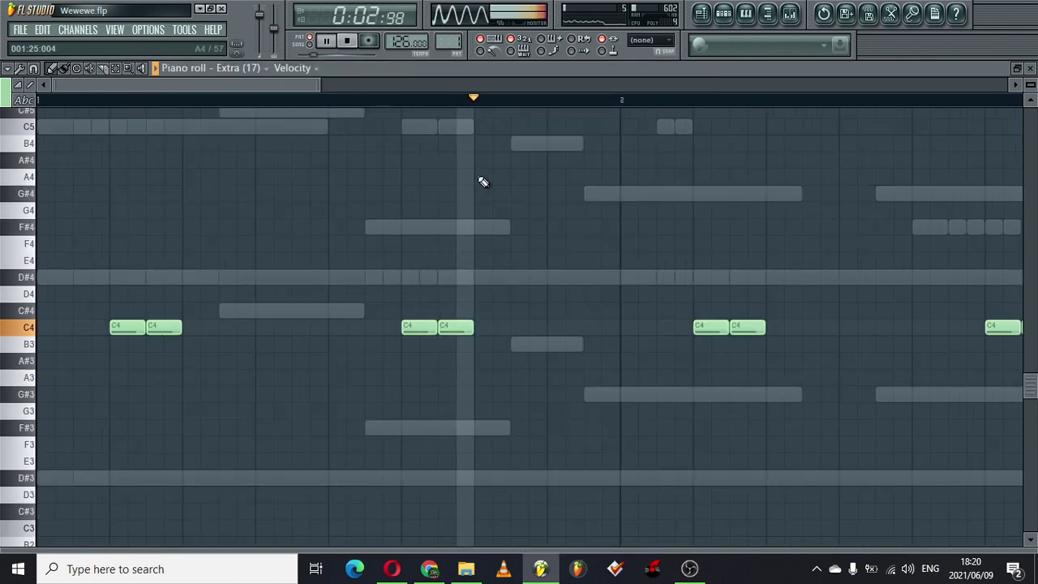
pyautogui.moveTo(352, 68); pyautogui.dragTo(804, 17)
pyautogui.press('space')
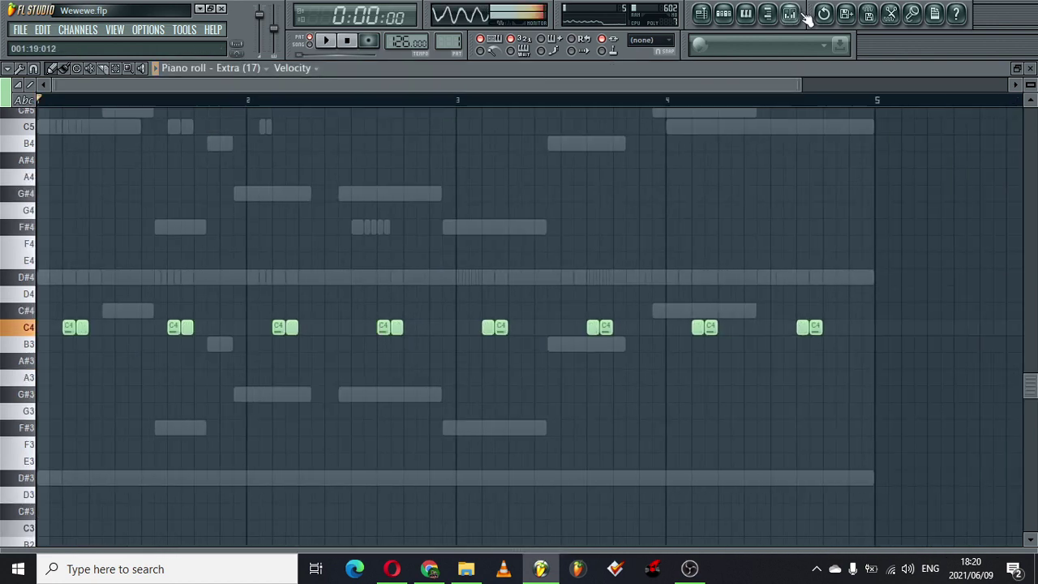
pyautogui.click(730, 14)
# Solo reFX Nexus #2, check its Nexus preset during playback, and listen to the reFX Nexus channel below it
pyautogui.rightClick(192, 333)
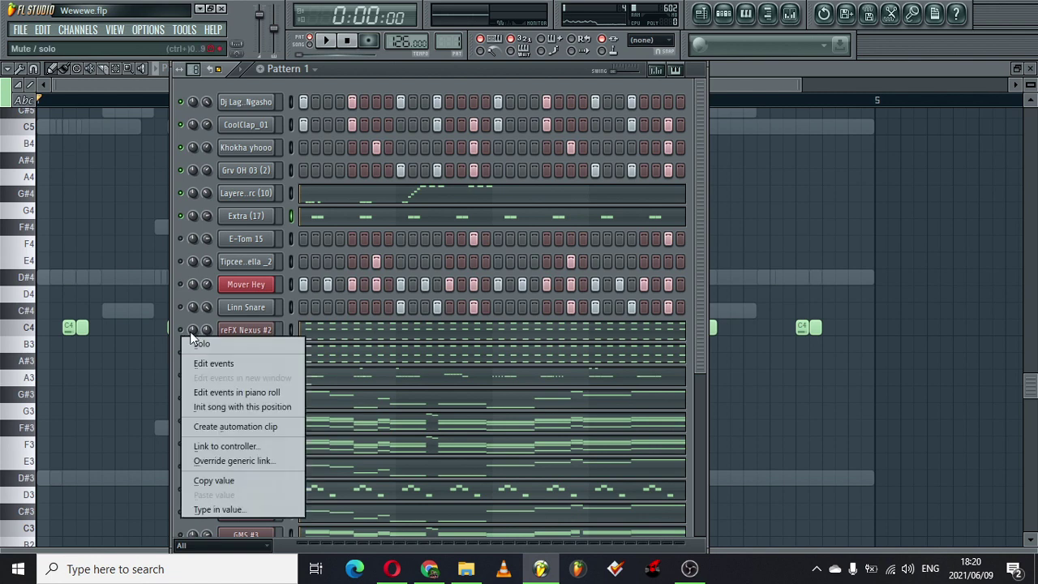
pyautogui.click(203, 343)
pyautogui.press('space')
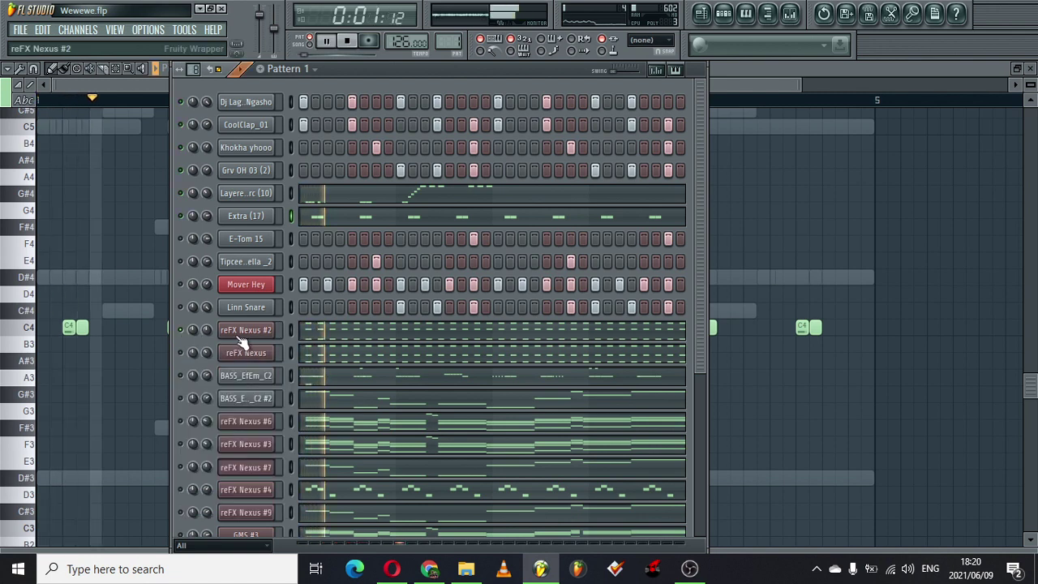
pyautogui.click(240, 334)
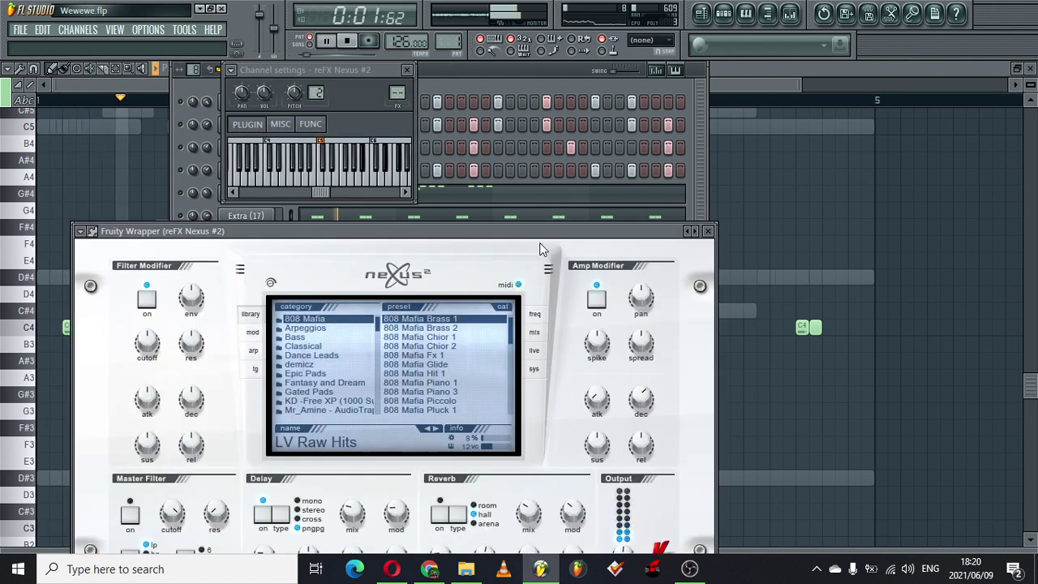
pyautogui.click(709, 232)
pyautogui.click(180, 353)
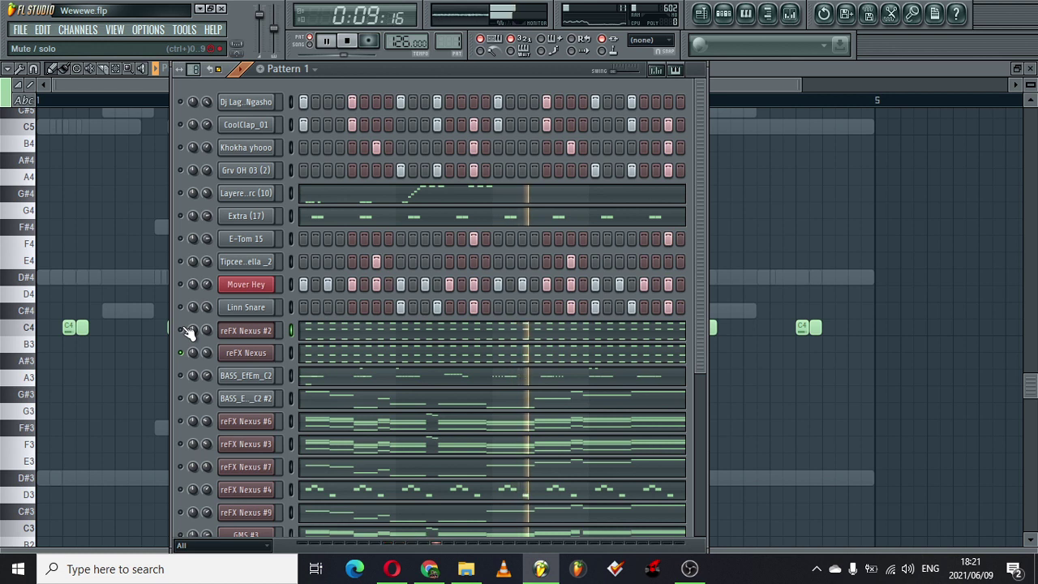
pyautogui.press('space')
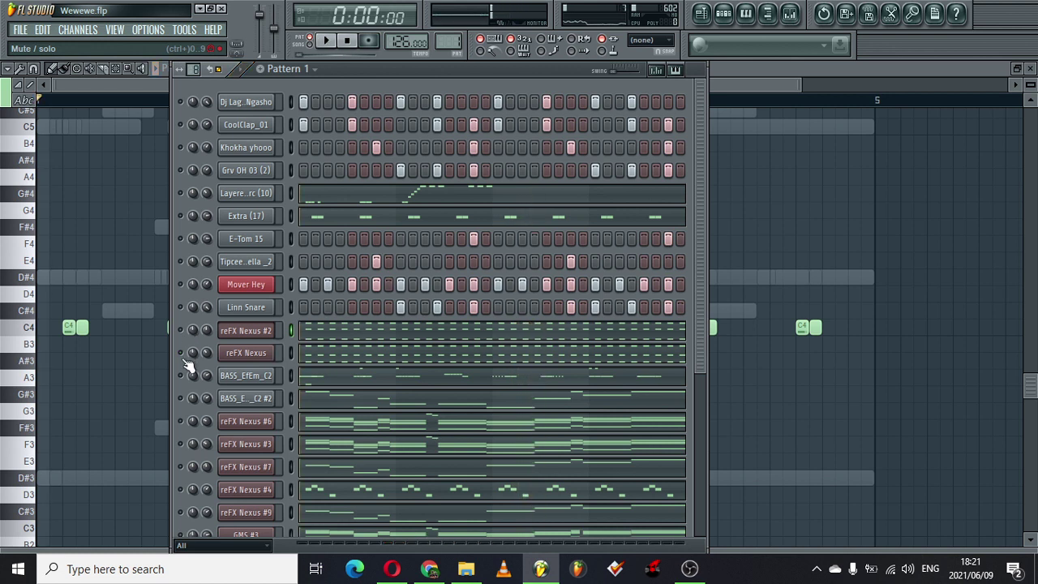
# Unmute BASS_EfEm_C2 and examine its notes across all four bars in the piano roll during playback
pyautogui.press('space')
pyautogui.click(182, 374)
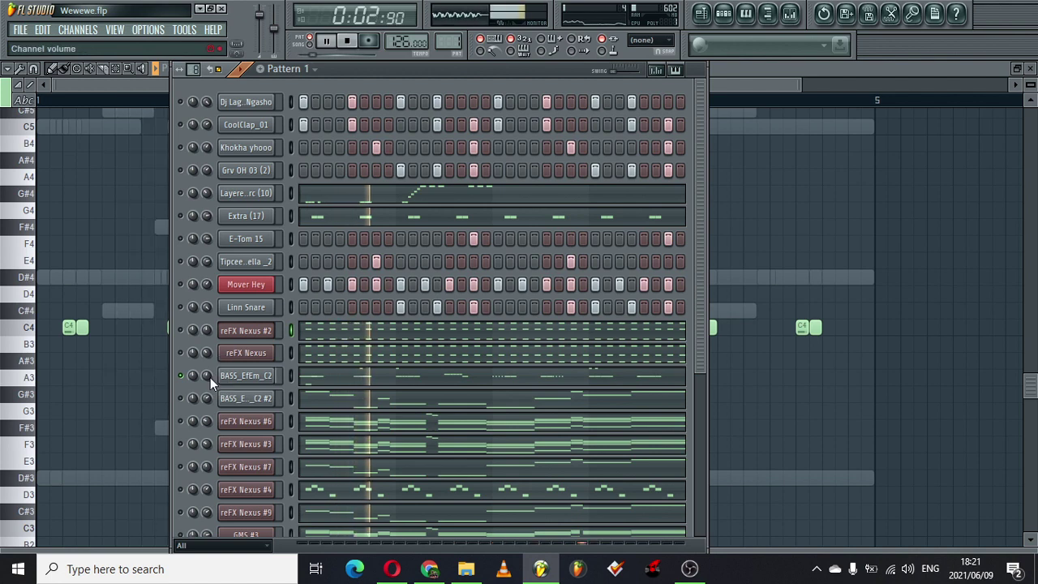
pyautogui.moveTo(703, 291); pyautogui.dragTo(698, 526)
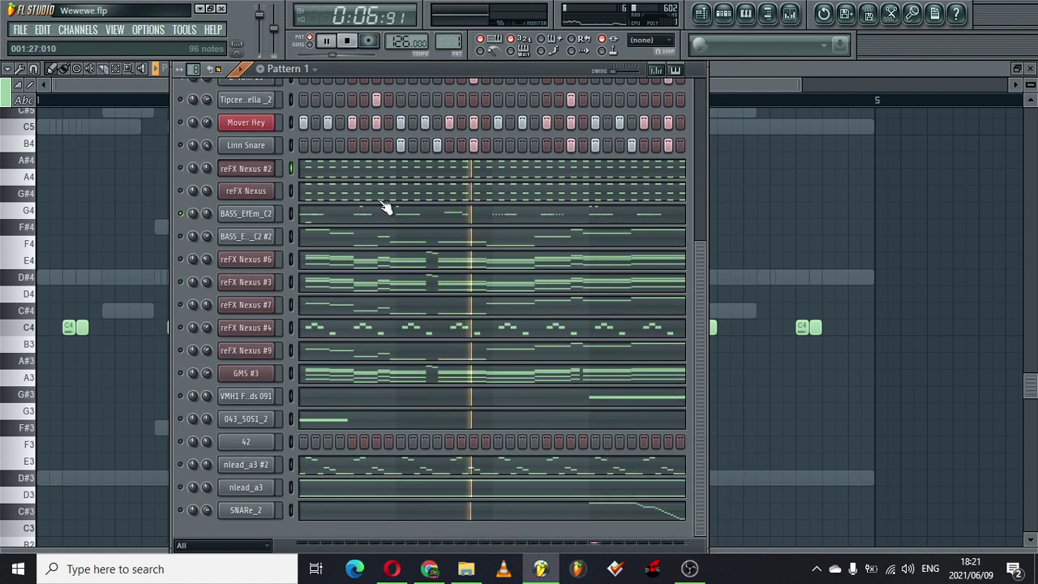
pyautogui.moveTo(703, 306); pyautogui.dragTo(705, 251)
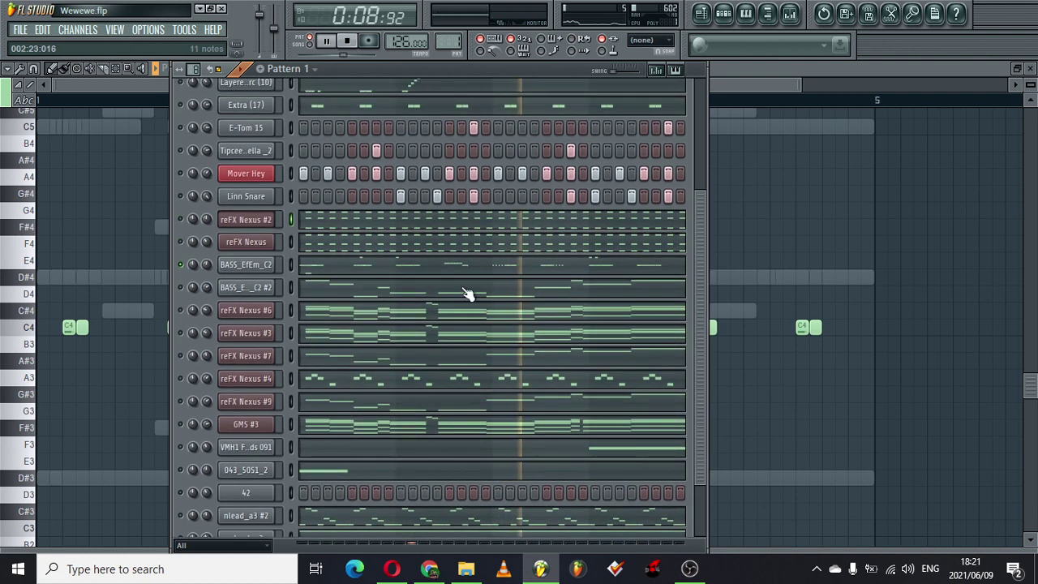
pyautogui.click(444, 274)
pyautogui.moveTo(320, 78); pyautogui.dragTo(819, 79)
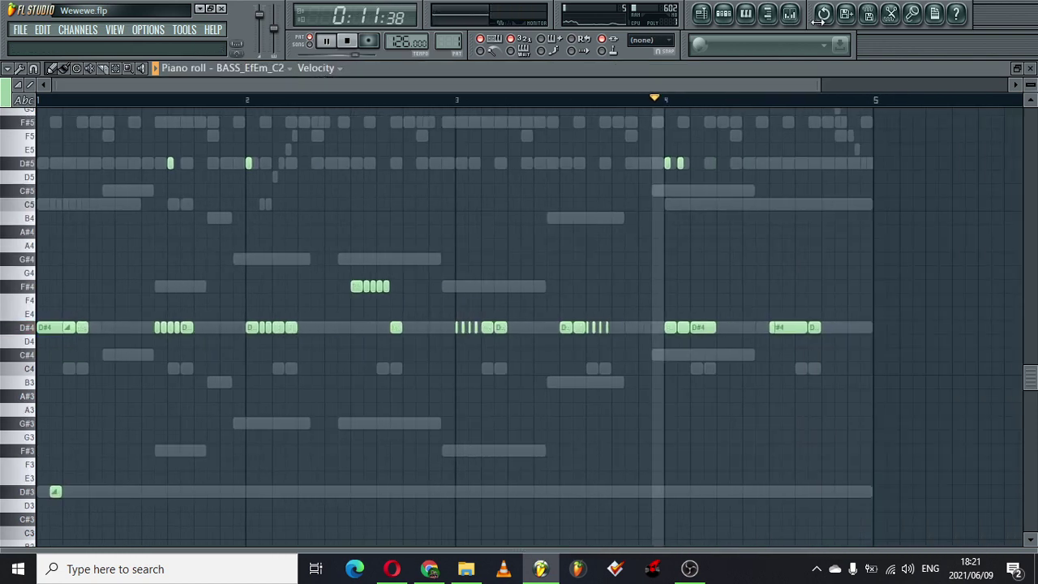
pyautogui.click(724, 13)
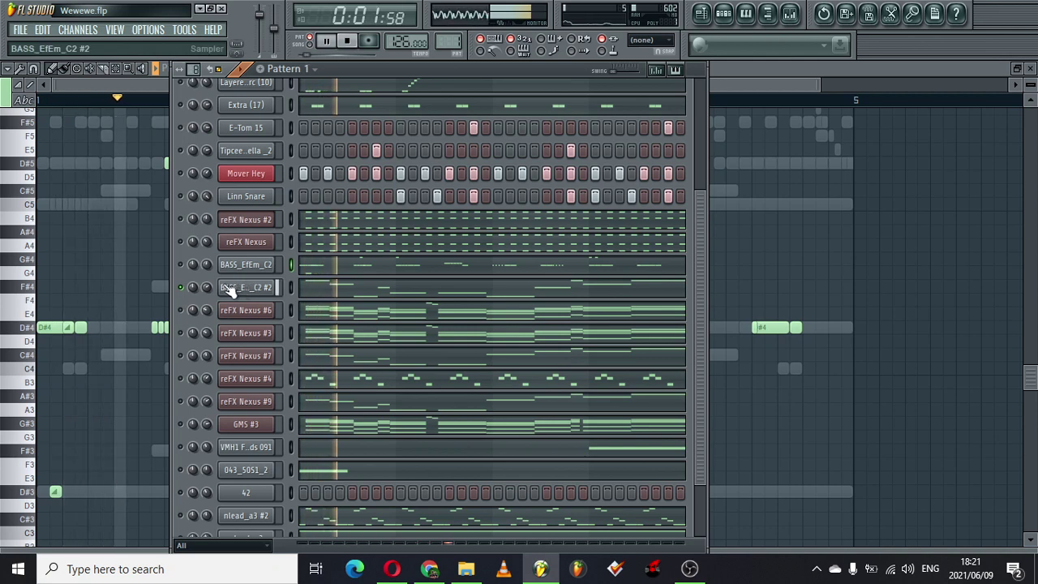
# Check the volume of BASS_EfEm_C2 #2 and examine its bass line across all four bars in the piano roll
pyautogui.moveTo(207, 287); pyautogui.dragTo(207, 298)
pyautogui.click(368, 288)
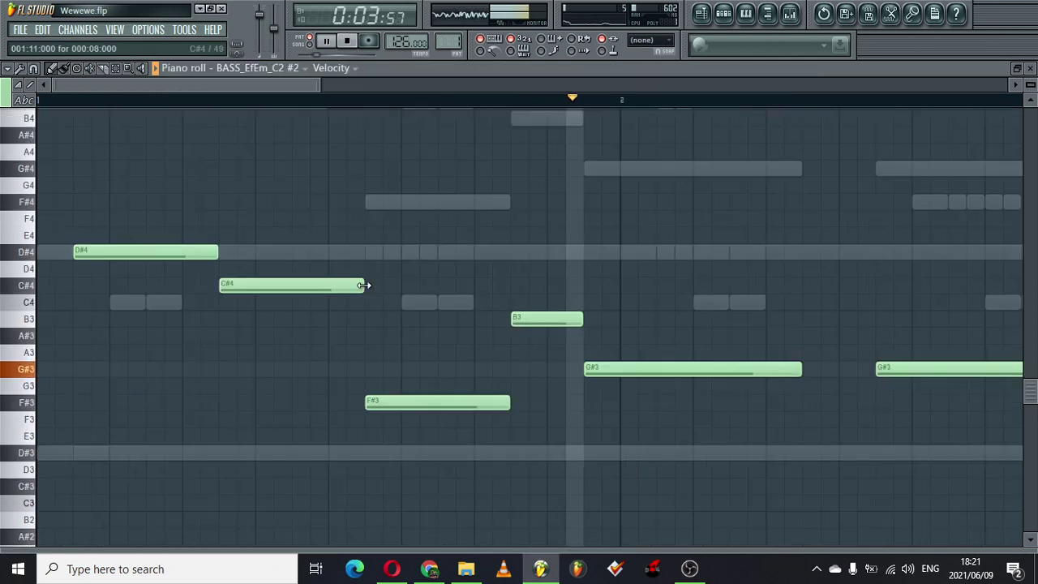
pyautogui.moveTo(321, 85); pyautogui.dragTo(604, 74)
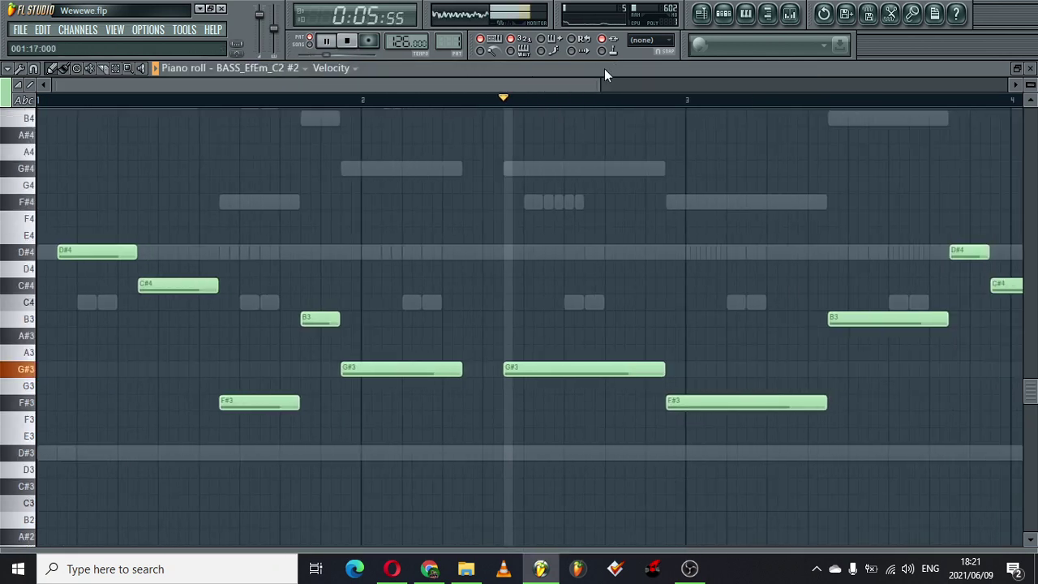
pyautogui.moveTo(520, 87); pyautogui.dragTo(391, 48)
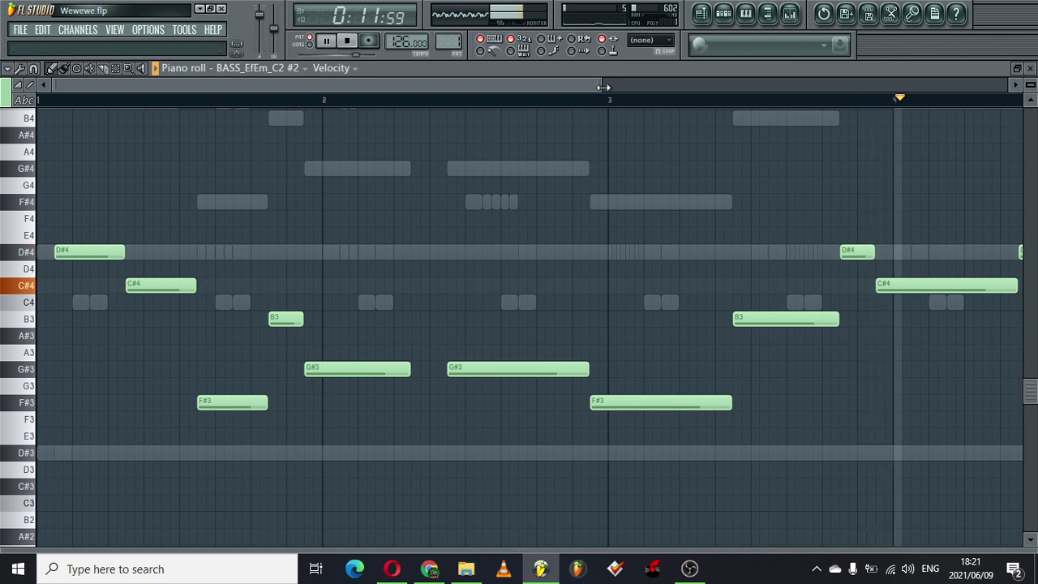
pyautogui.moveTo(601, 86); pyautogui.dragTo(869, 70)
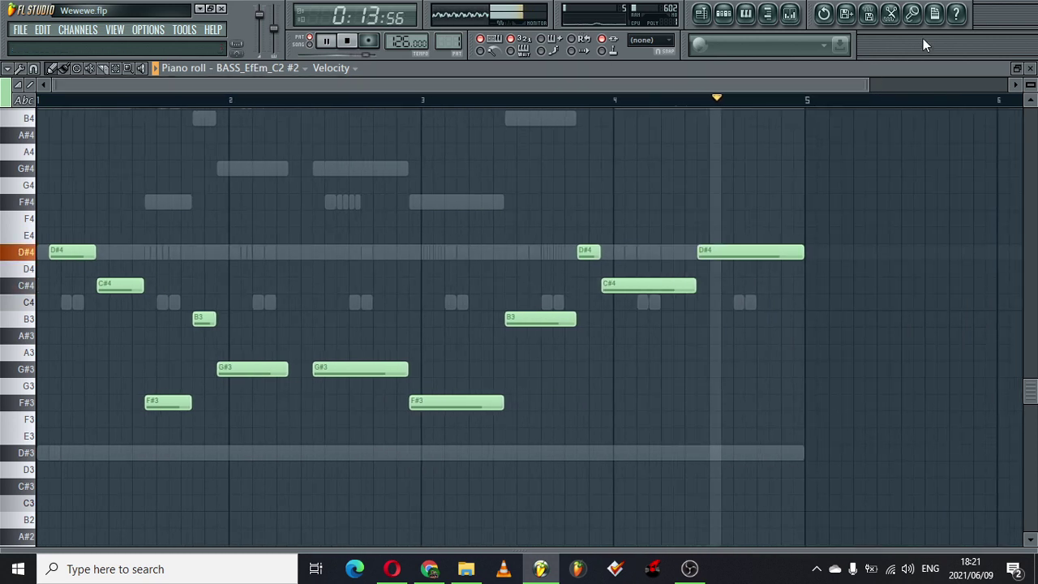
pyautogui.click(733, 13)
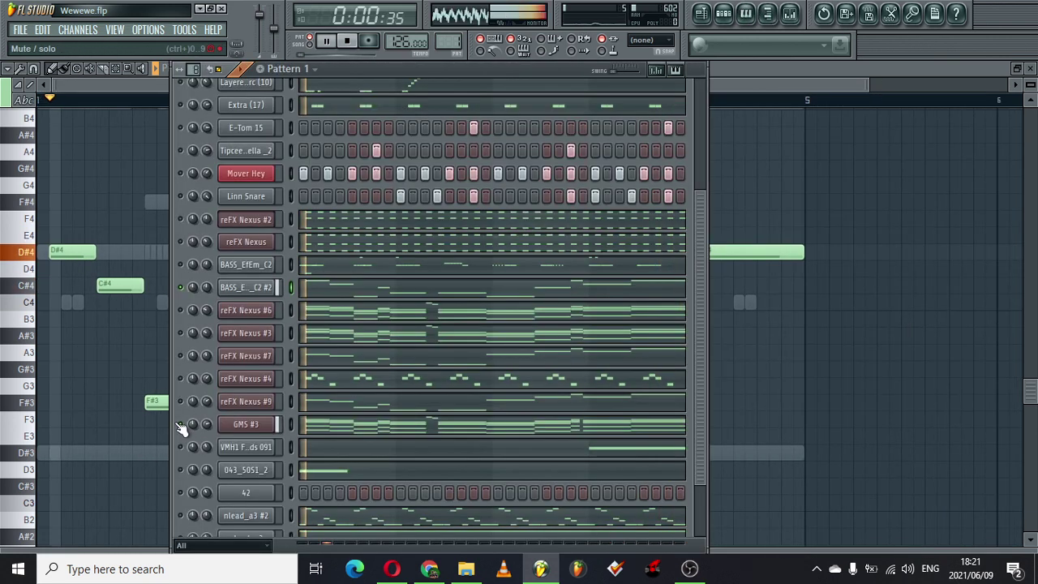
# Open the GMS #3 synthesizer and link its channel to mixer track Insert 1
pyautogui.click(260, 424)
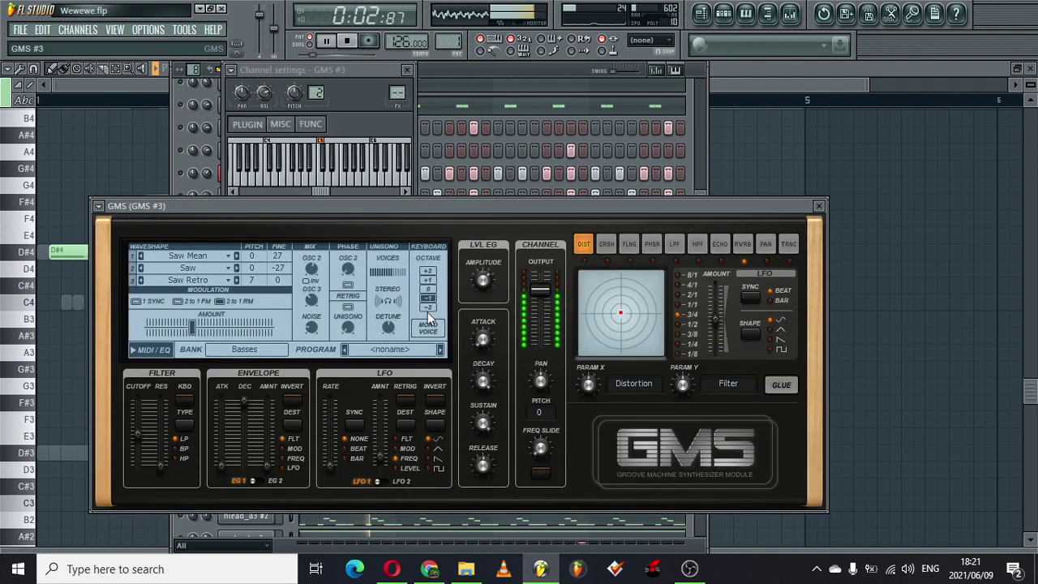
pyautogui.click(788, 17)
pyautogui.rightClick(61, 219)
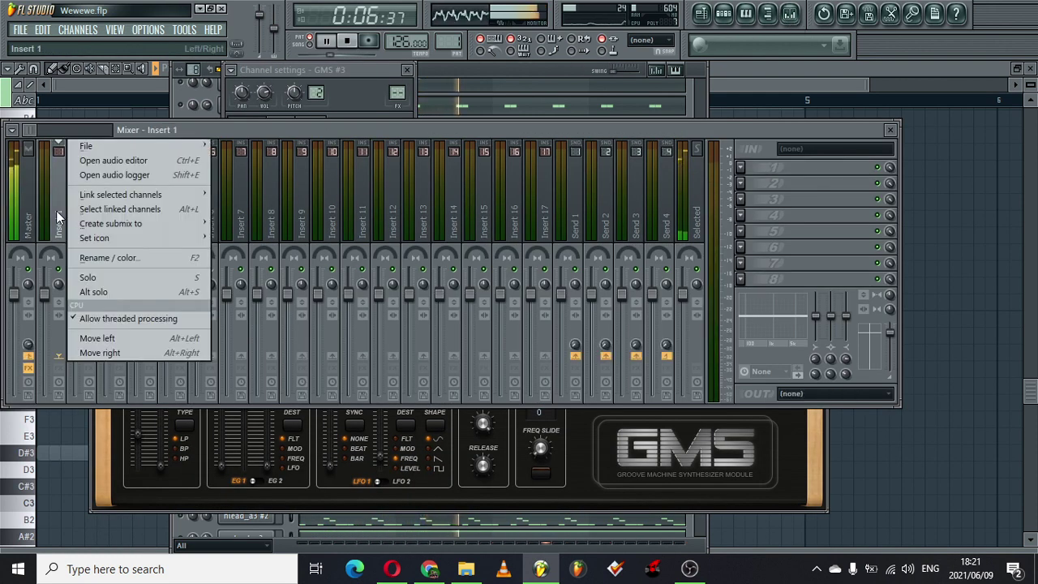
pyautogui.moveTo(174, 199)
pyautogui.click(243, 196)
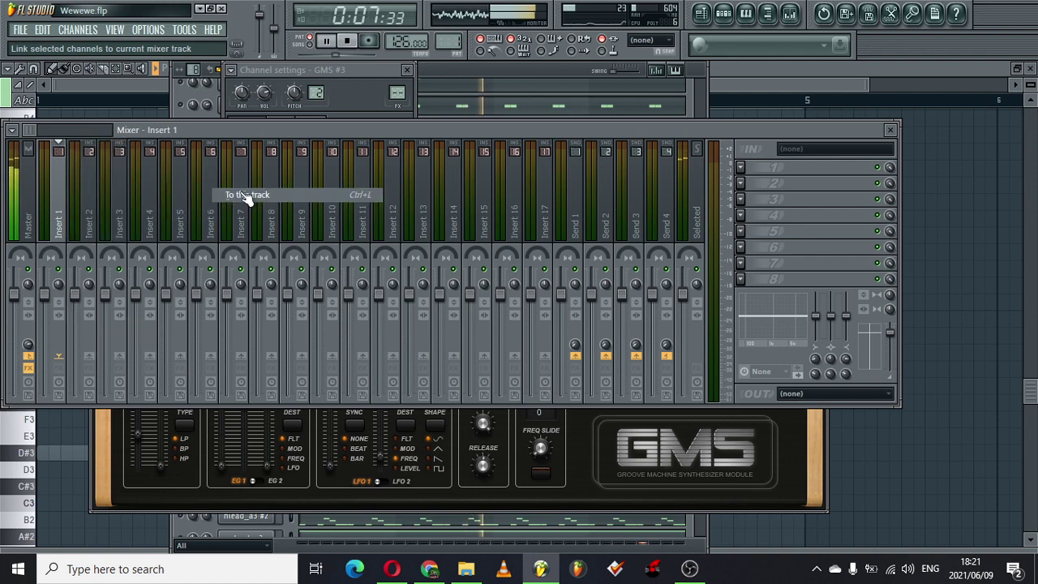
# Load the GMS mixer preset onto the Insert 1 track
pyautogui.rightClick(55, 207)
pyautogui.moveTo(186, 144)
pyautogui.click(263, 156)
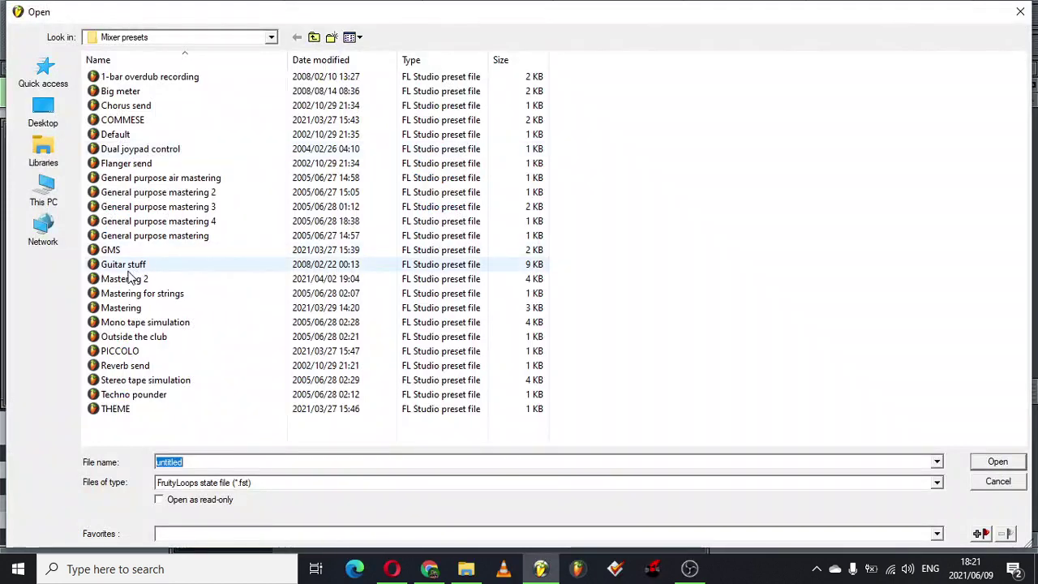
pyautogui.doubleClick(110, 249)
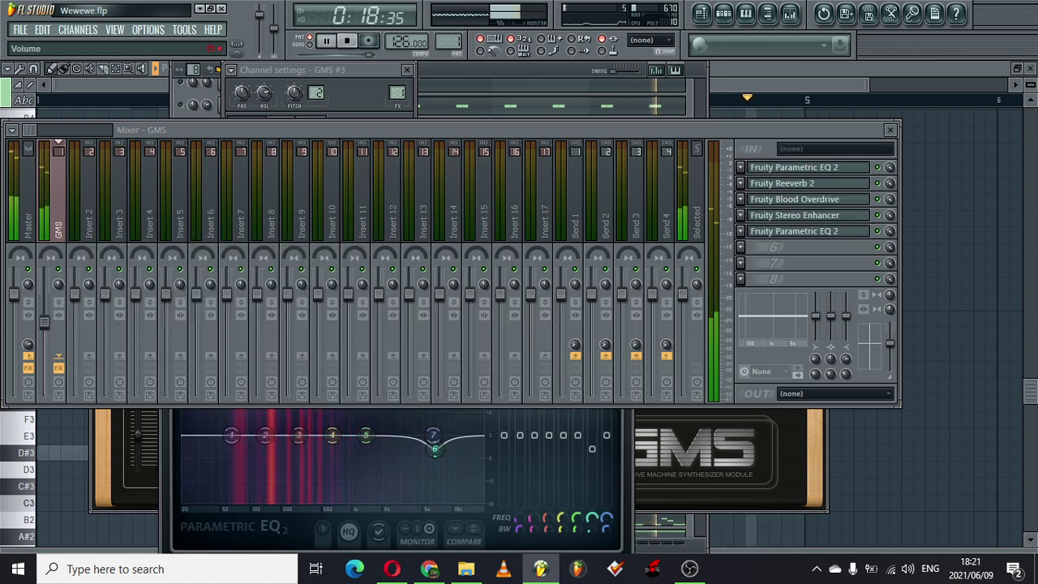
# Open the Fruity Stereo Enhancer on the GMS mixer track and check its phase offset
pyautogui.click(801, 217)
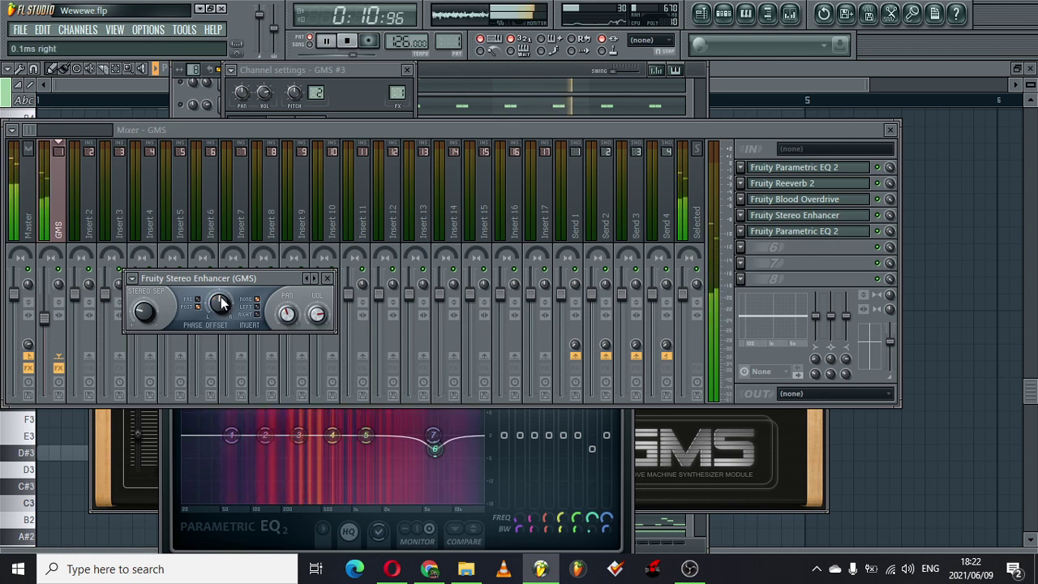
pyautogui.click(327, 279)
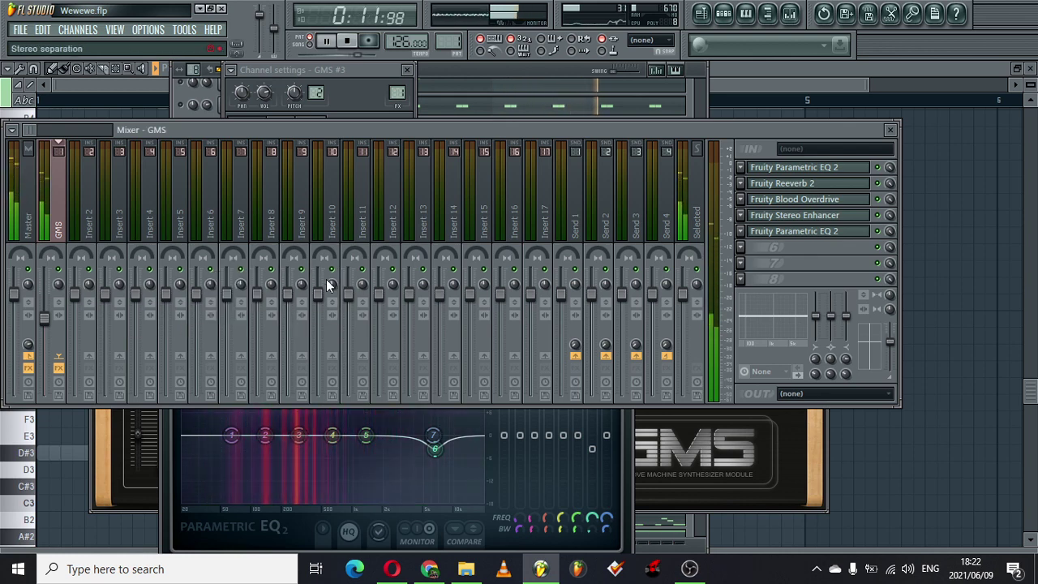
# Open the reFX Nexus #9 channel and link it to mixer track Insert 2
pyautogui.click(581, 70)
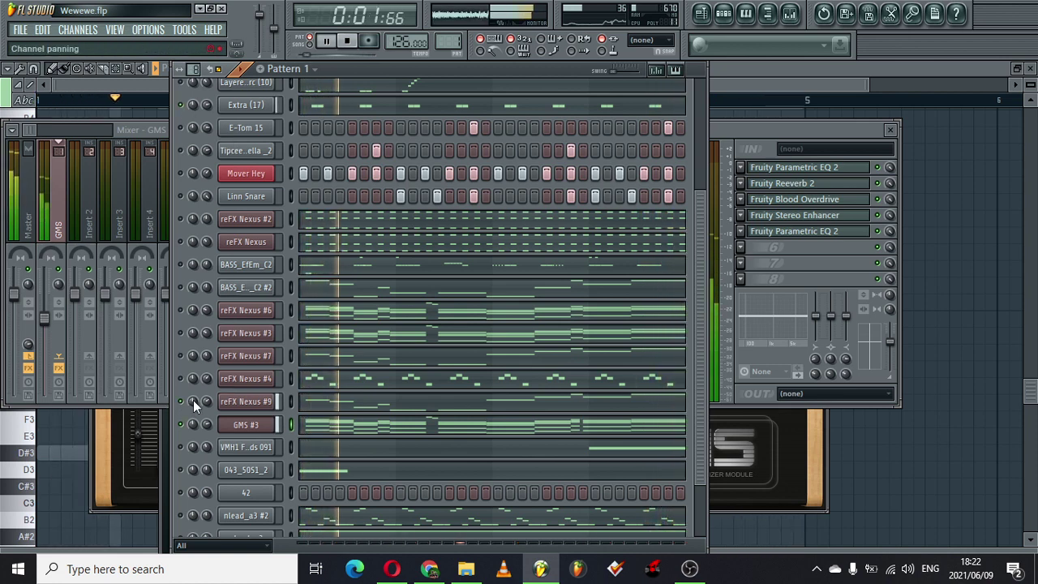
pyautogui.click(244, 412)
pyautogui.click(144, 129)
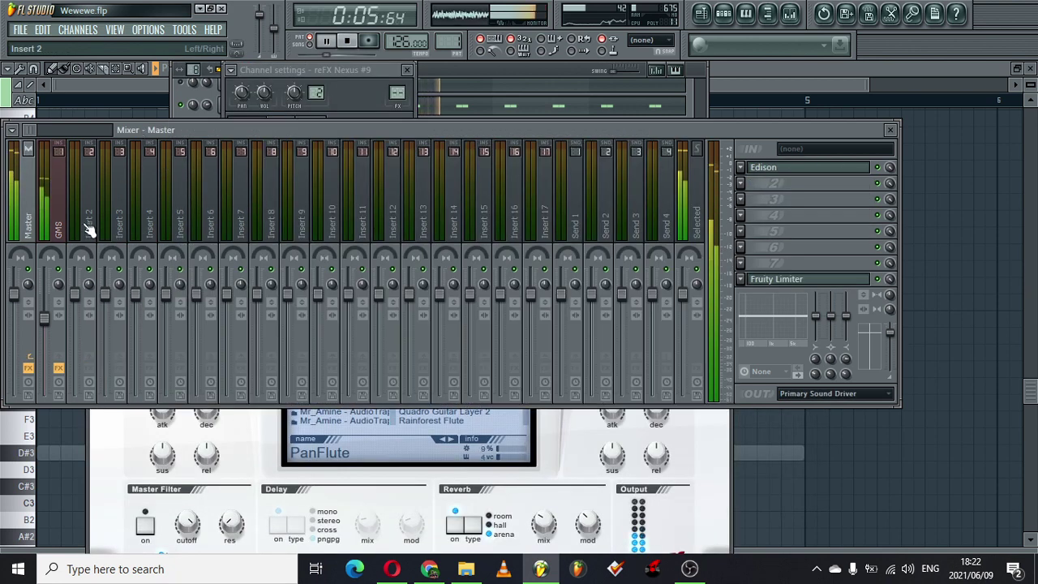
pyautogui.rightClick(90, 230)
pyautogui.moveTo(219, 195)
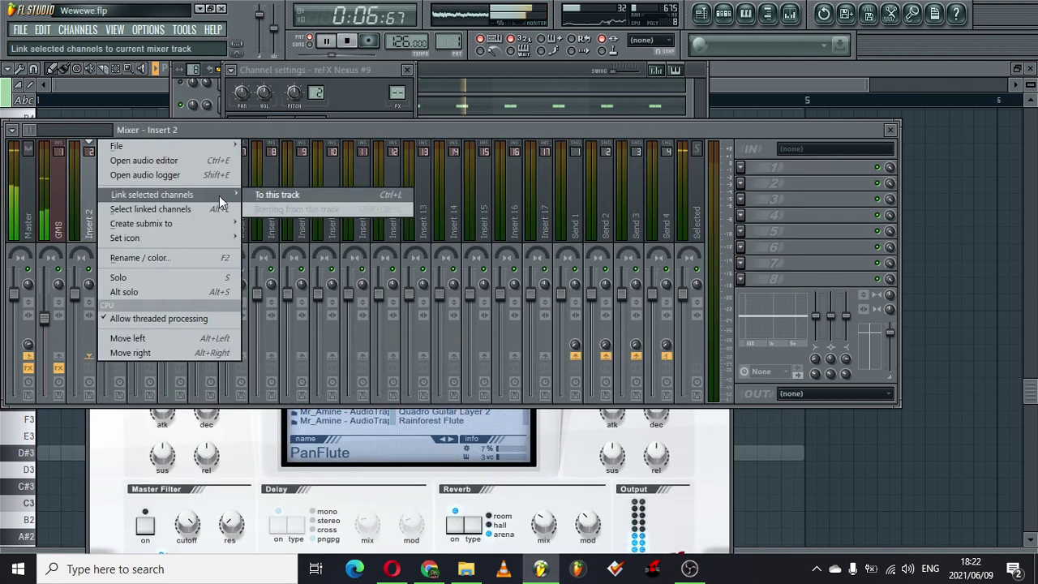
pyautogui.click(277, 195)
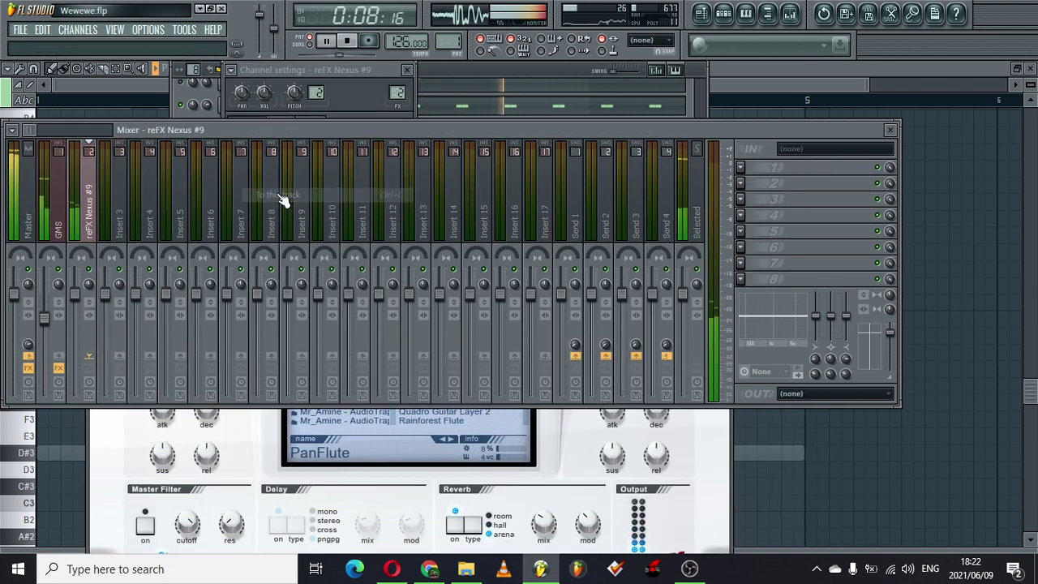
# Add Fruity Parametric EQ 2 to the first effect slot of the reFX Nexus #9 track
pyautogui.click(20, 30)
pyautogui.click(39, 93)
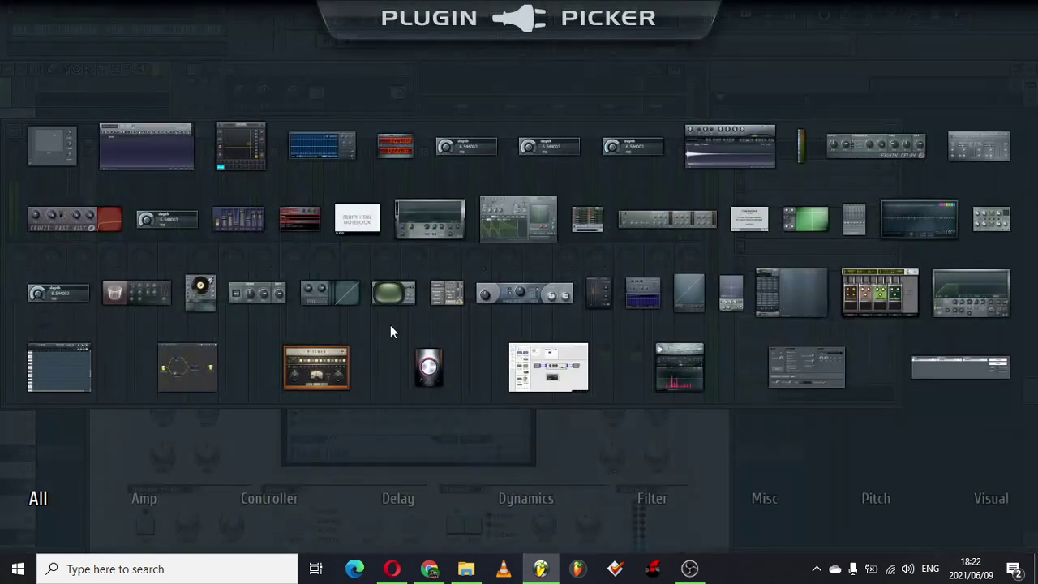
pyautogui.click(919, 217)
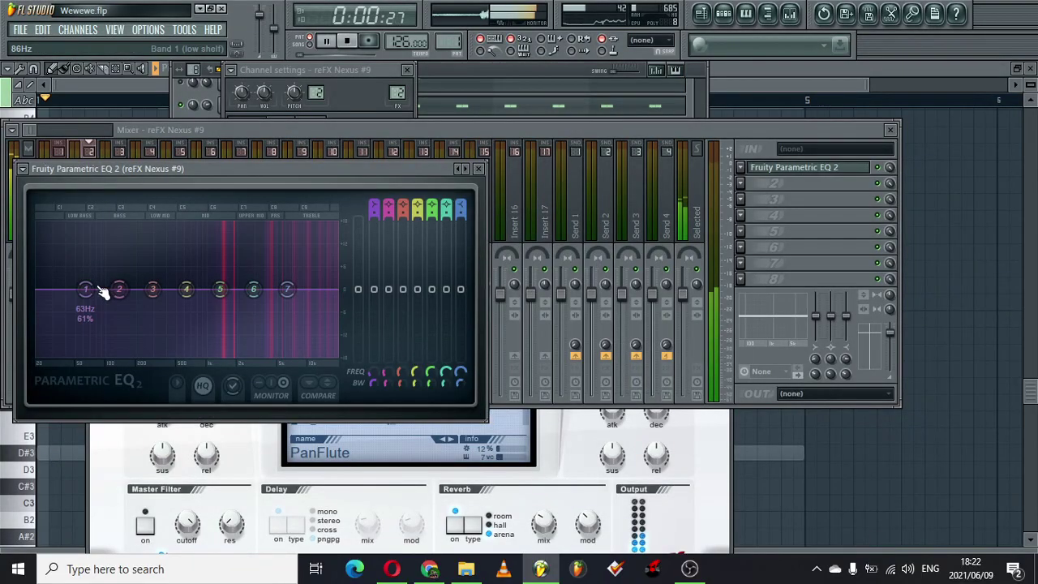
# Cut the lows and extreme highs of reFX Nexus #9 in the EQ, dip band 5 slightly, and lower the track's low EQ and volume
pyautogui.moveTo(85, 289); pyautogui.dragTo(156, 354)
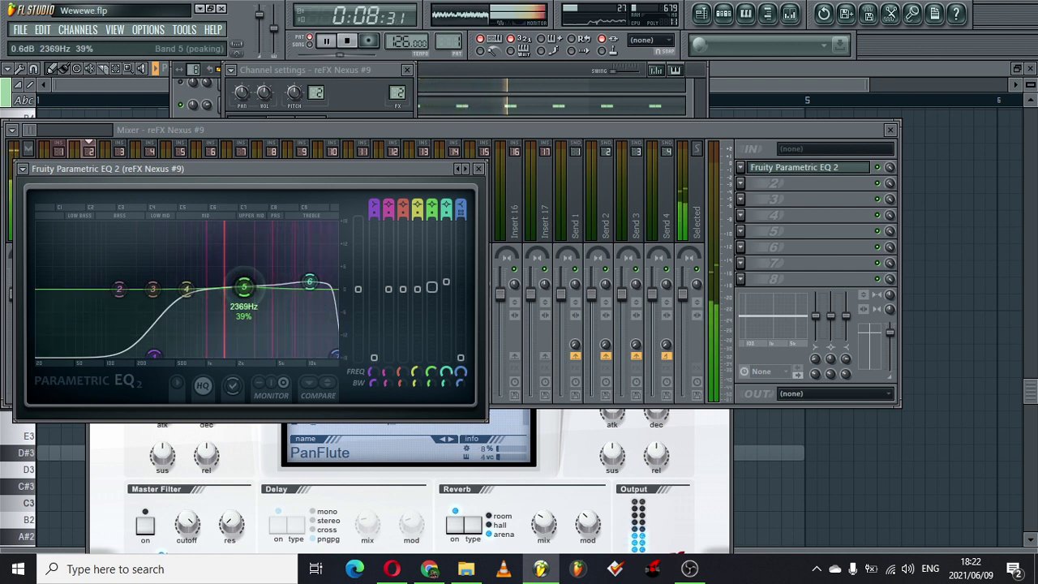
pyautogui.moveTo(247, 294); pyautogui.dragTo(270, 292)
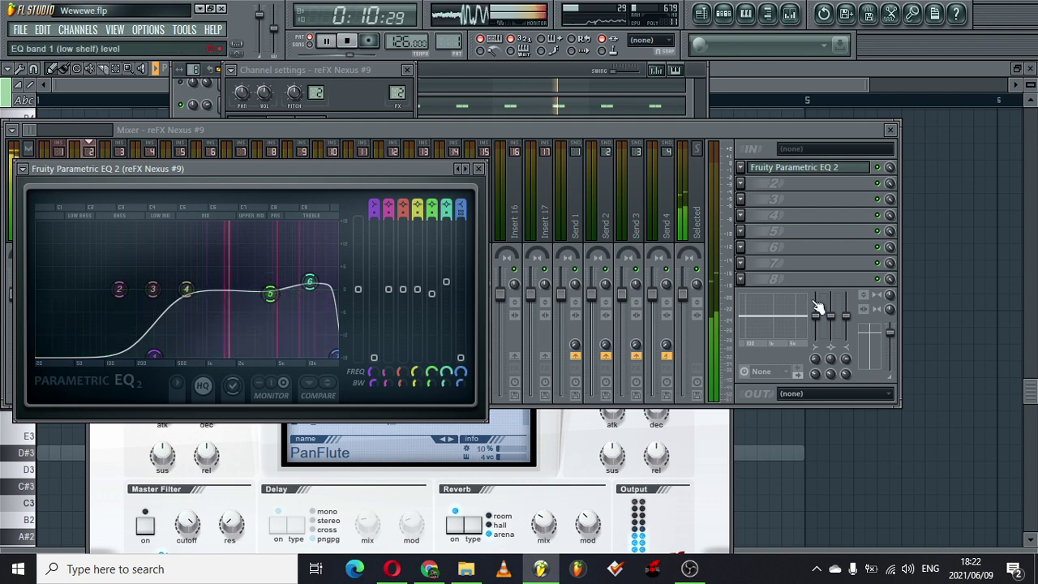
pyautogui.moveTo(821, 323); pyautogui.dragTo(815, 330)
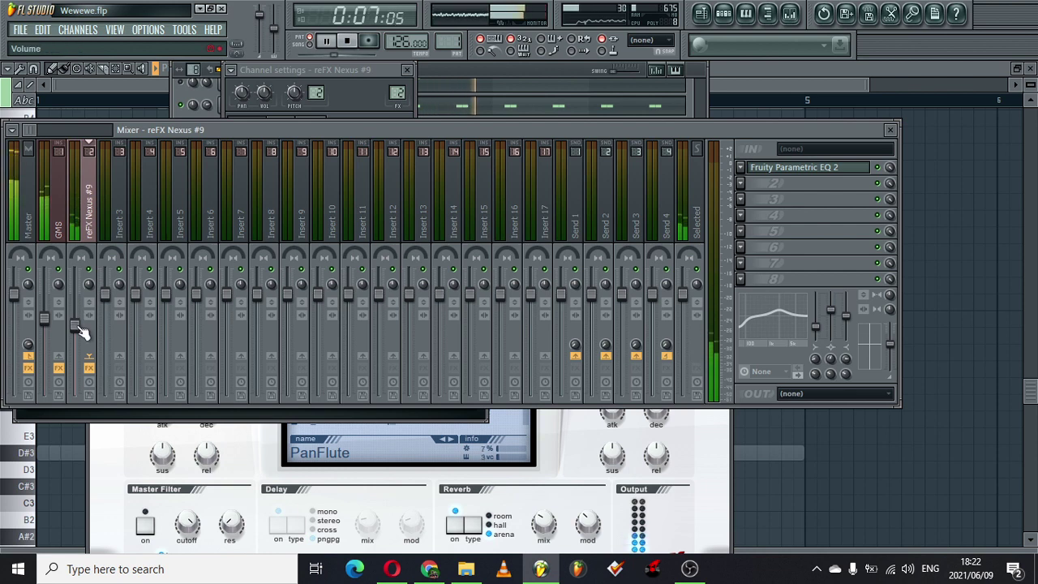
# Mute BASS_EfEm_C2 #2 and unmute reFX Nexus #7 in Pattern 1
pyautogui.click(550, 68)
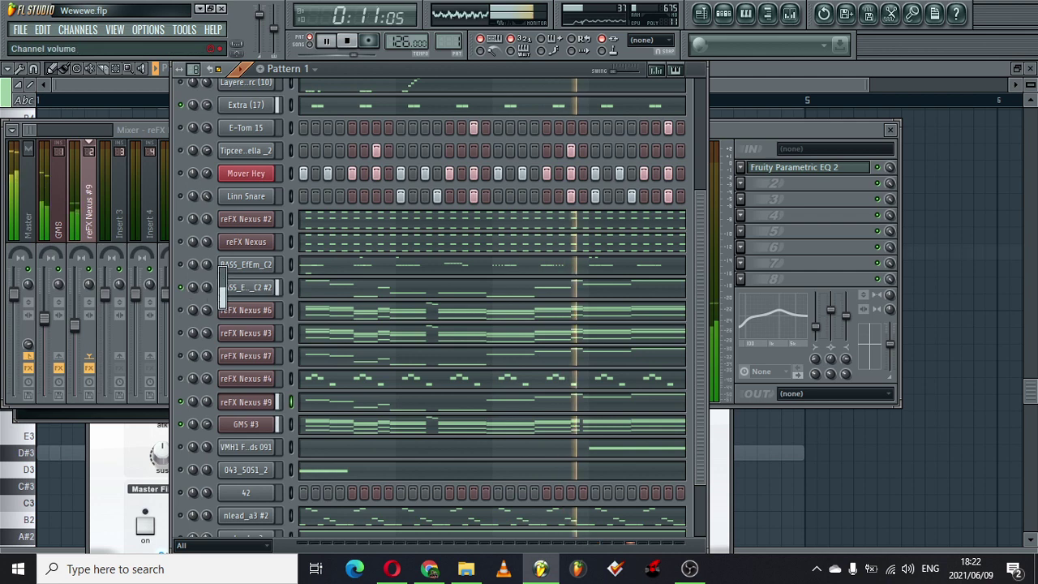
pyautogui.click(192, 289)
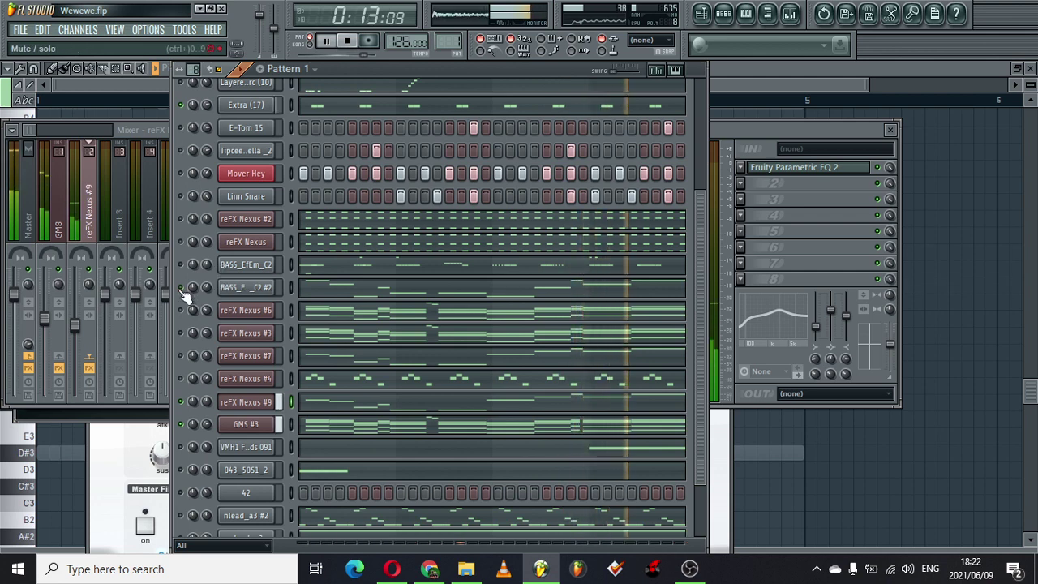
pyautogui.click(208, 355)
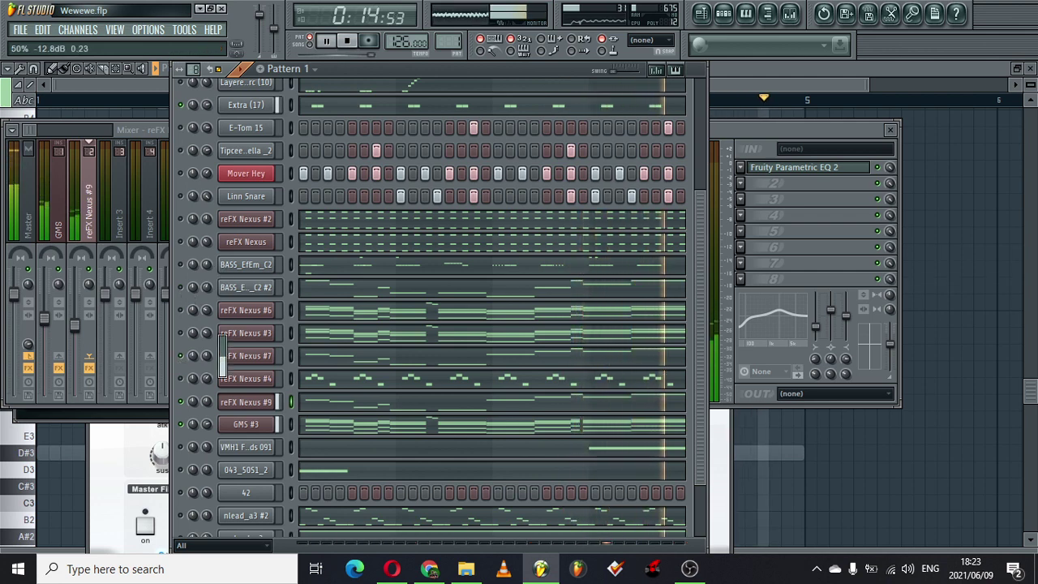
# Link the reFX Nexus #7 channel to mixer track Insert 3 and lower that track's volume slightly
pyautogui.click(240, 356)
pyautogui.click(646, 134)
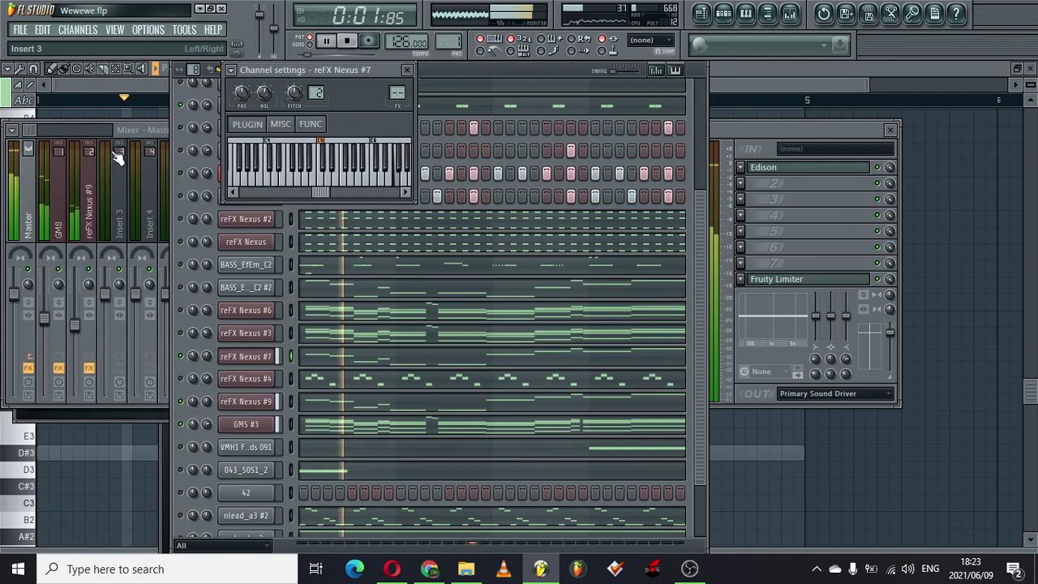
pyautogui.click(119, 150)
pyautogui.rightClick(117, 219)
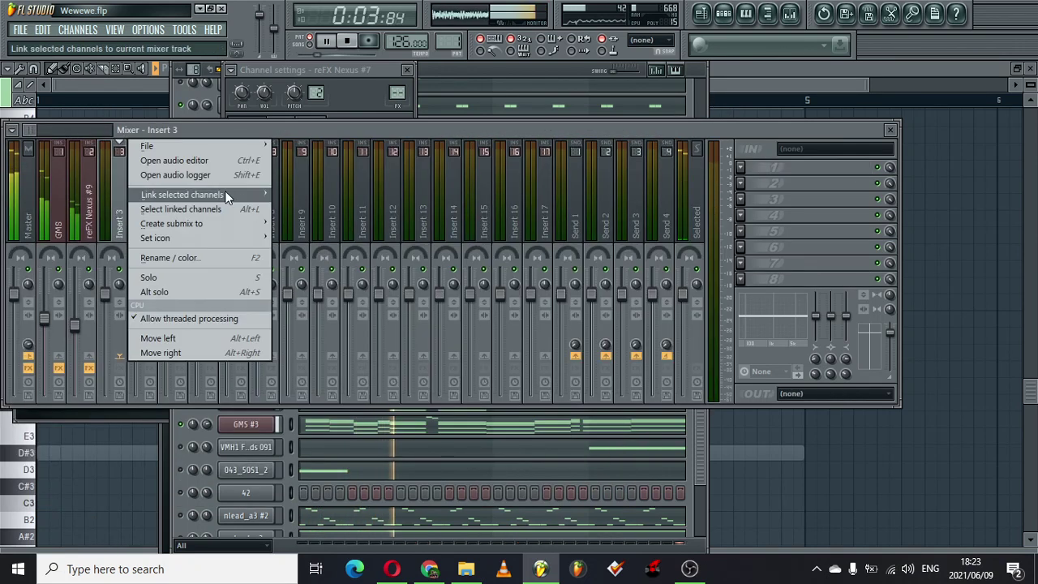
pyautogui.moveTo(224, 195)
pyautogui.click(302, 194)
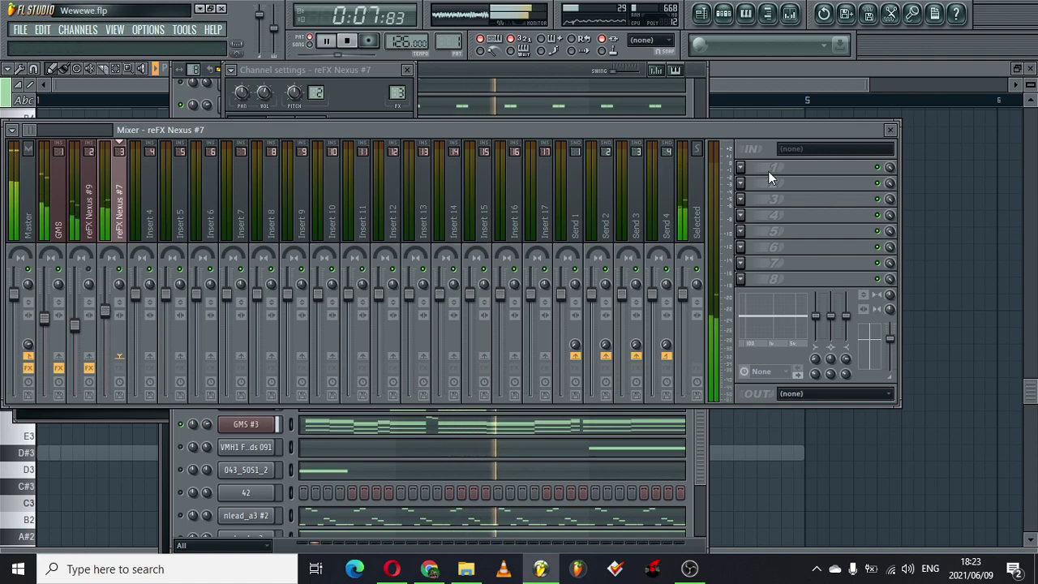
# Add Fruity Parametric EQ 2 to the reFX Nexus #7 track, cutting the lows with band 1 and the highs at 20000 Hz with band 7
pyautogui.click(740, 165)
pyautogui.click(915, 236)
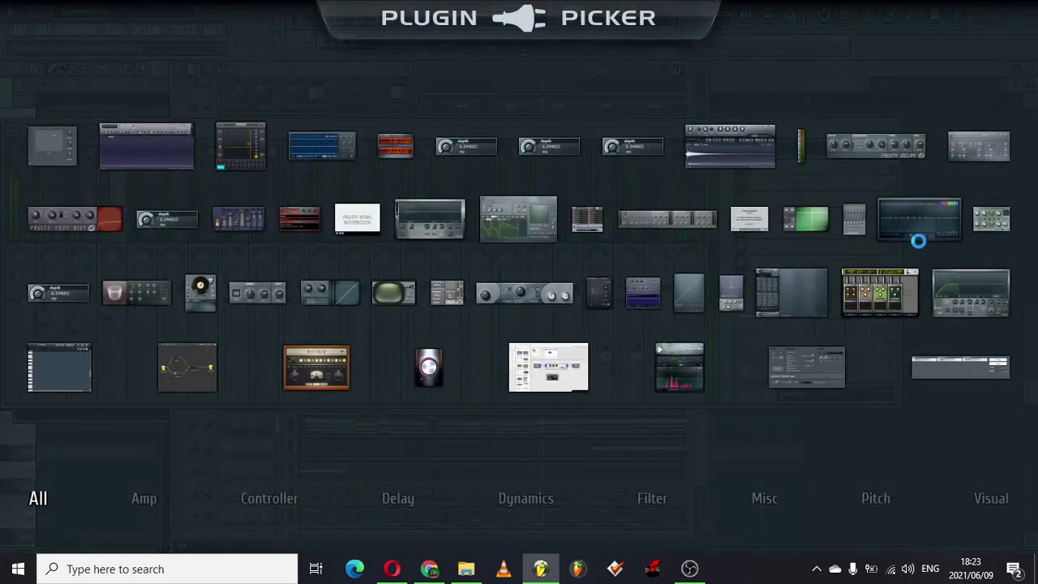
pyautogui.moveTo(86, 288); pyautogui.dragTo(154, 355)
pyautogui.moveTo(457, 212); pyautogui.dragTo(456, 195)
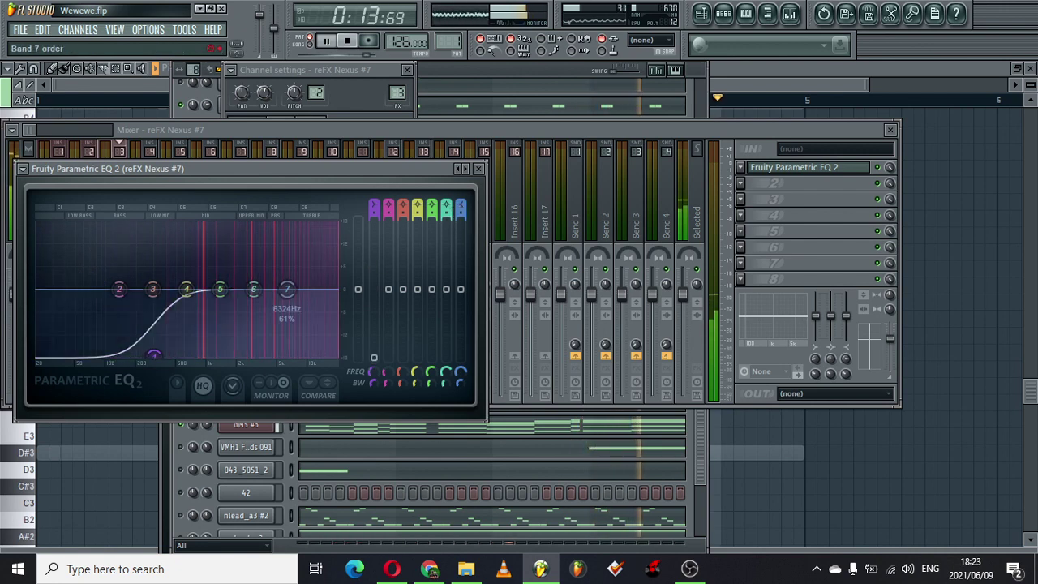
pyautogui.moveTo(287, 288); pyautogui.dragTo(334, 354)
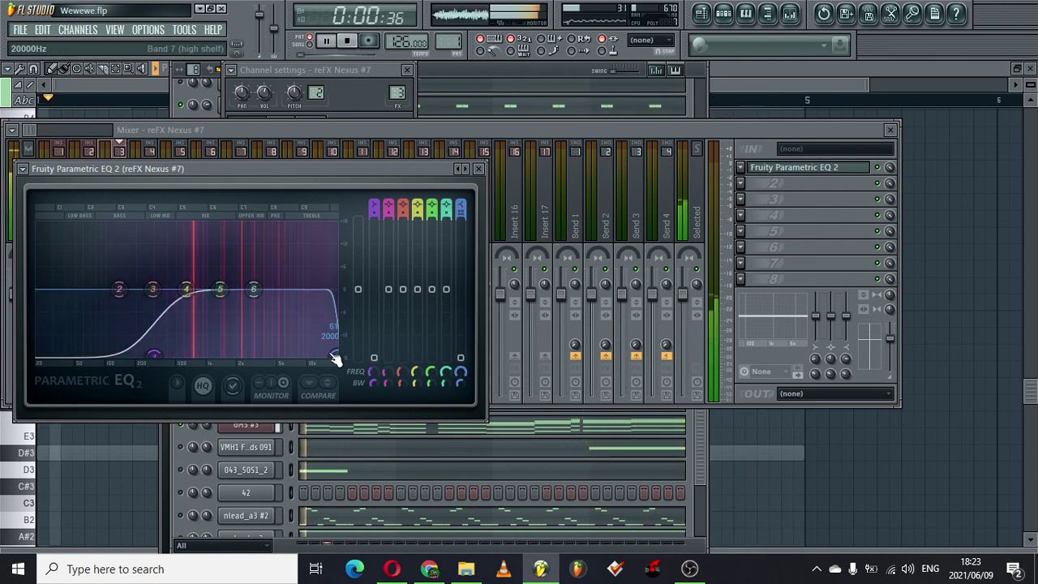
# Dip EQ band 6 to about -2.3 dB near 11942 Hz, boost band 5 slightly just below it, and close the equalizer
pyautogui.moveTo(253, 289); pyautogui.dragTo(315, 298)
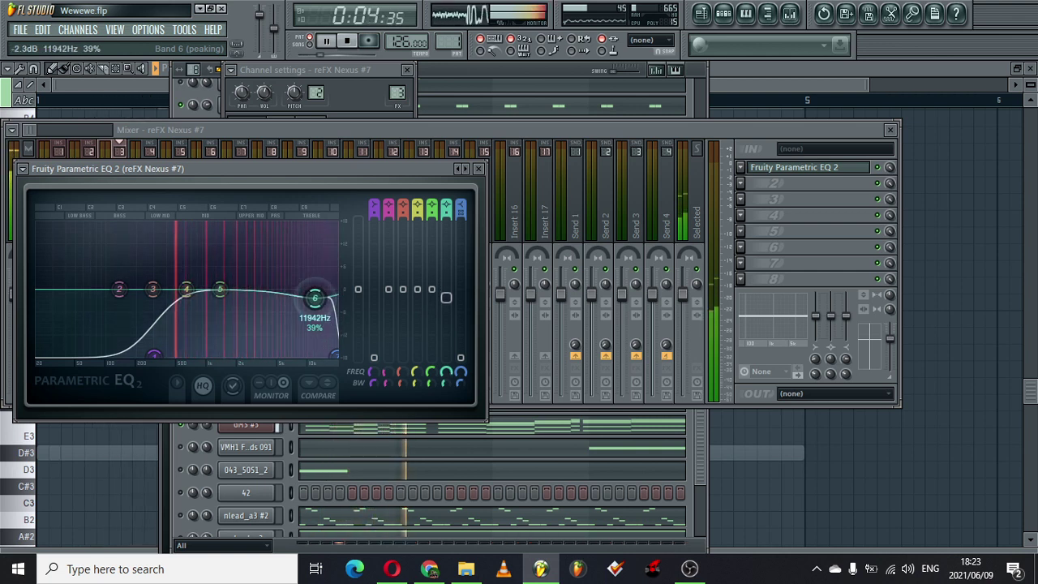
pyautogui.moveTo(219, 289); pyautogui.dragTo(285, 283)
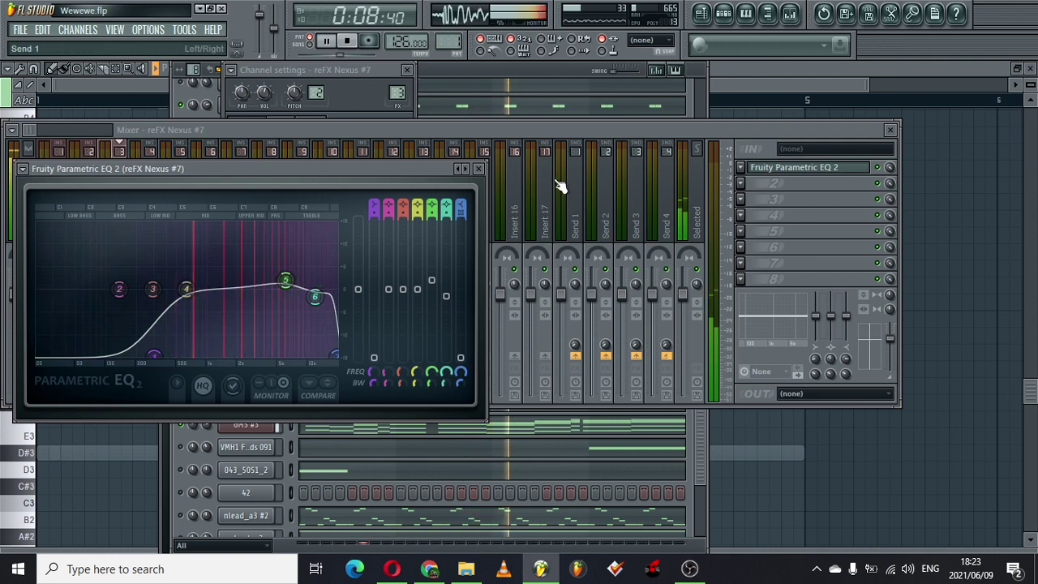
pyautogui.click(478, 169)
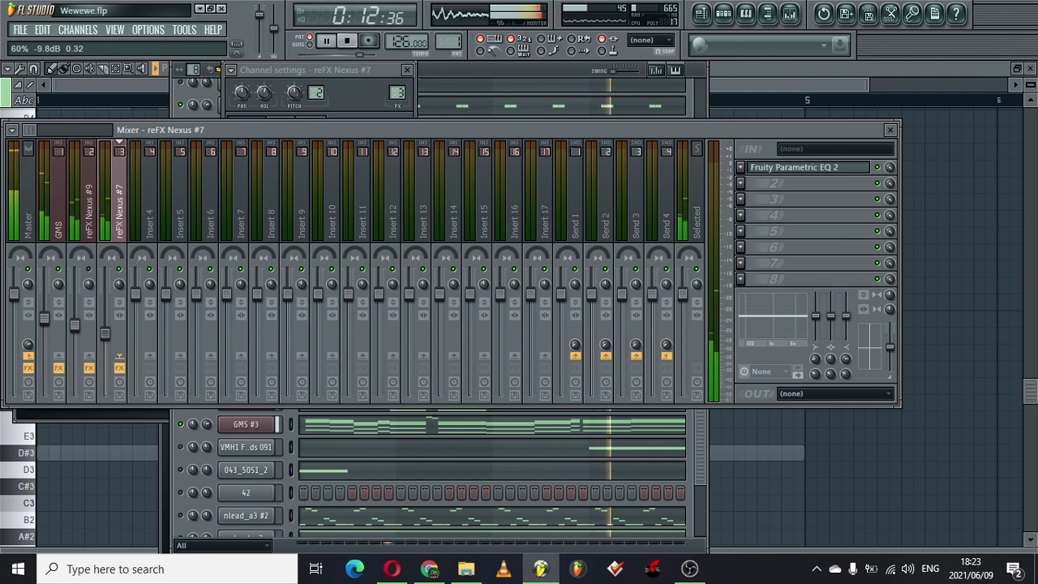
# Balance the reFX Nexus #9 and reFX Nexus #7 track volumes and set the GMS track volume to 75% (-6.0 dB)
pyautogui.moveTo(74, 326); pyautogui.dragTo(105, 332)
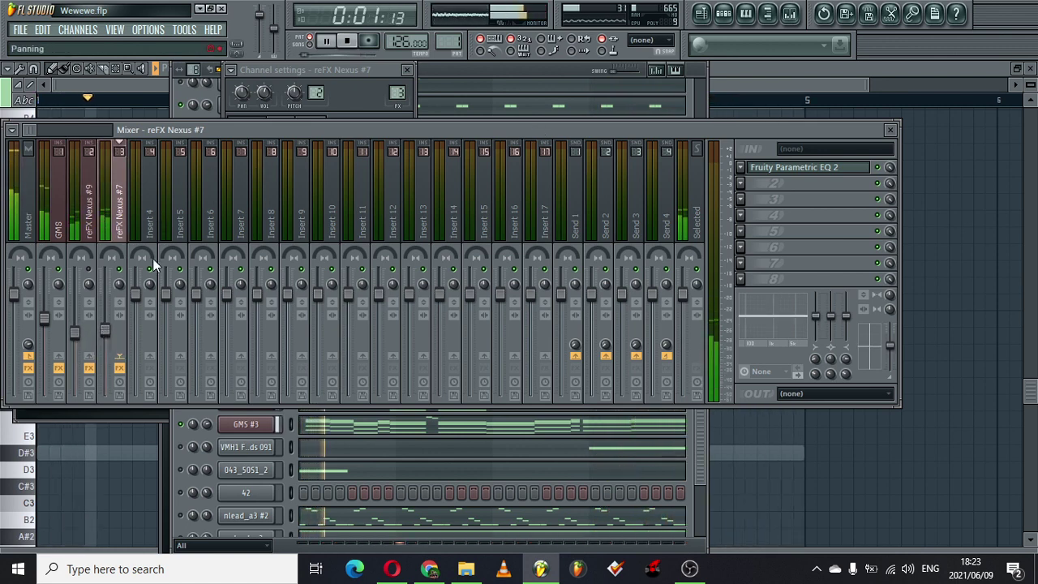
pyautogui.click(58, 316)
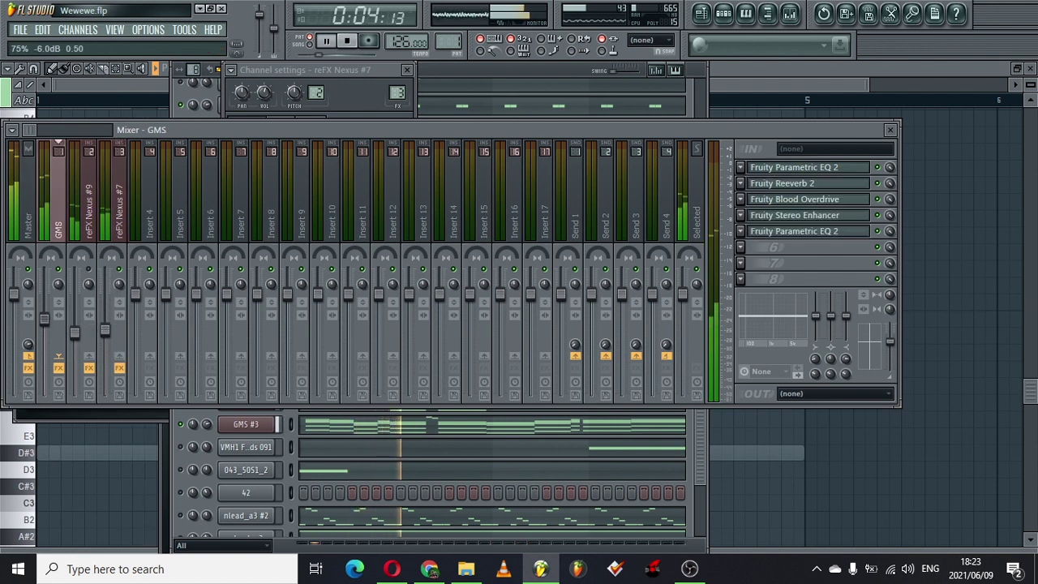
# Unmute BASS_EfEm_C2 #2 and link its channel to mixer track Insert 4
pyautogui.click(546, 74)
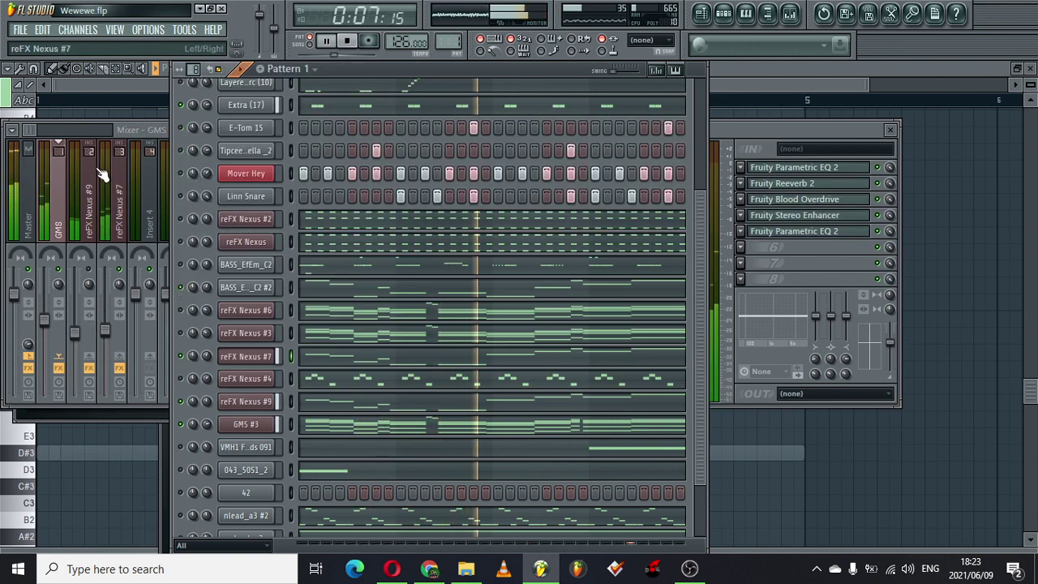
pyautogui.click(159, 126)
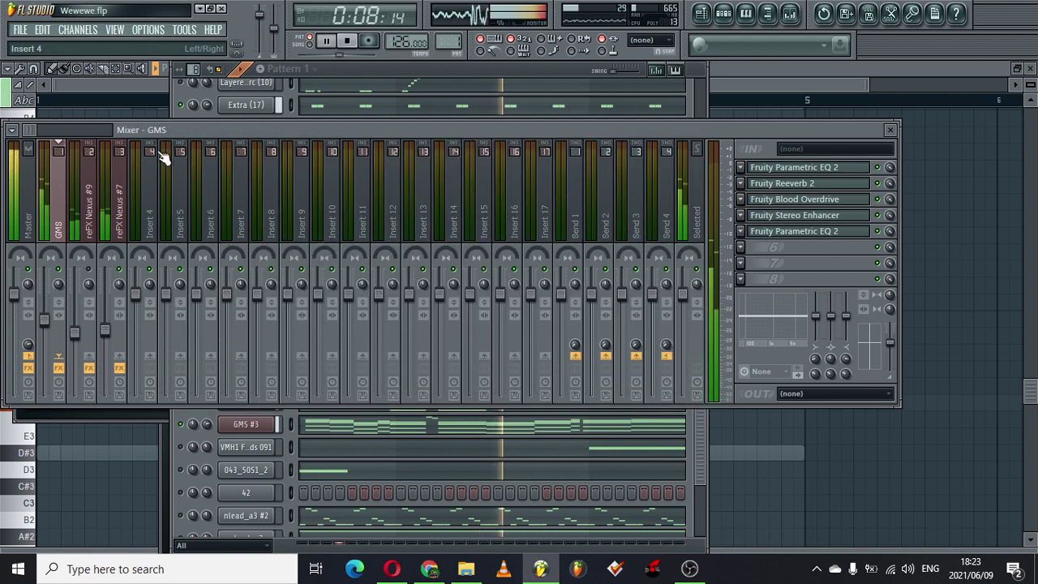
pyautogui.click(357, 70)
pyautogui.click(244, 282)
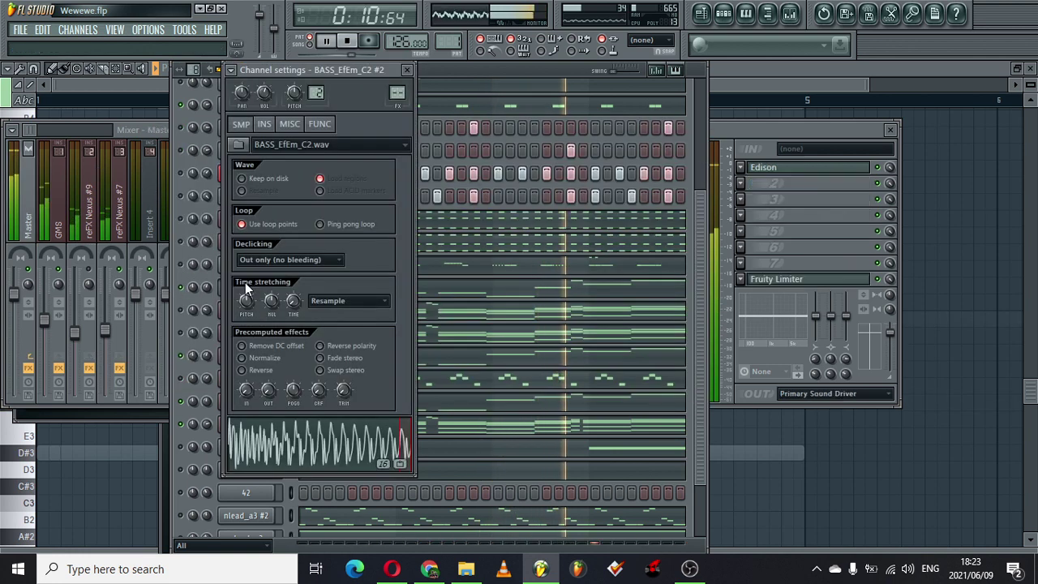
pyautogui.click(126, 143)
pyautogui.rightClick(157, 205)
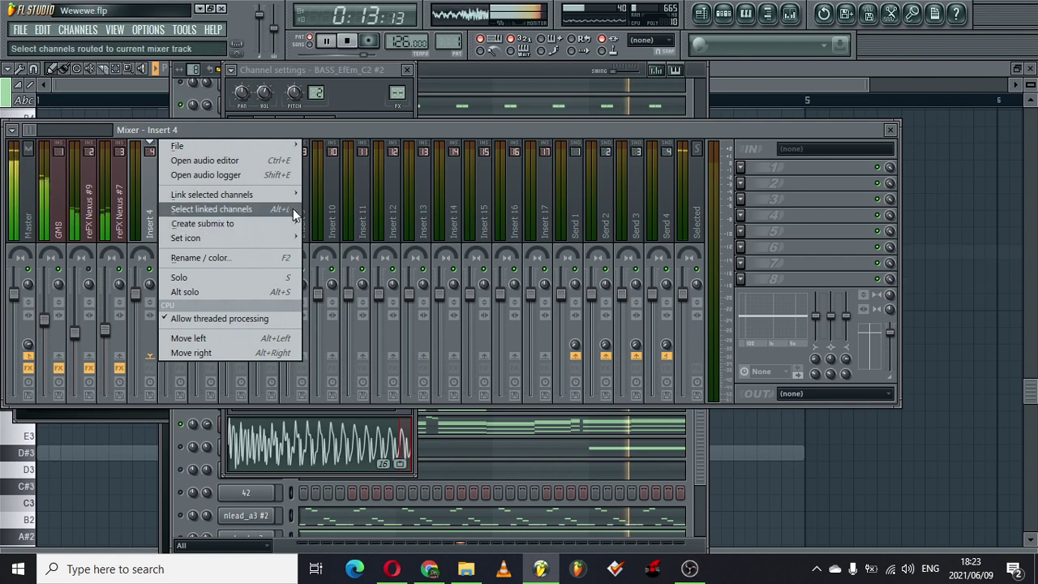
pyautogui.moveTo(293, 197)
pyautogui.click(341, 197)
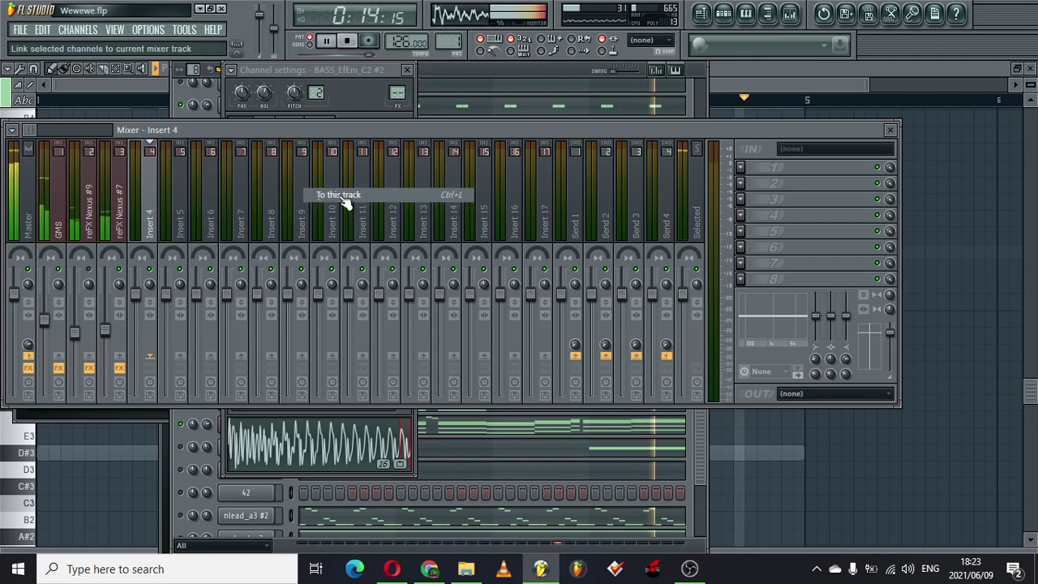
pyautogui.rightClick(158, 213)
pyautogui.moveTo(258, 144)
pyautogui.click(326, 148)
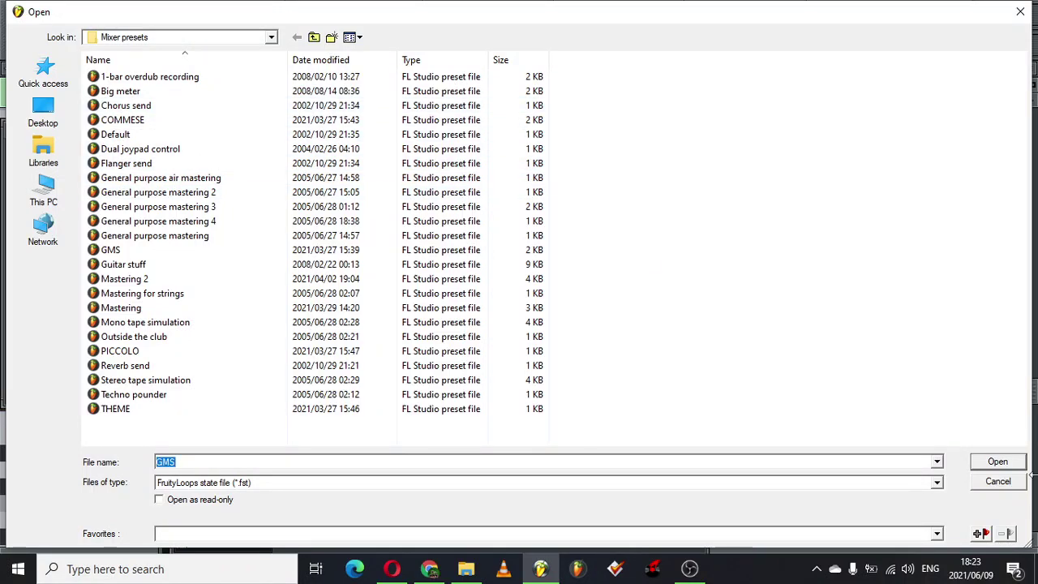
pyautogui.click(997, 462)
# Stop playback and enter "That it For Today Plz Subscribe like and Share" as the project's info text
pyautogui.press('space')
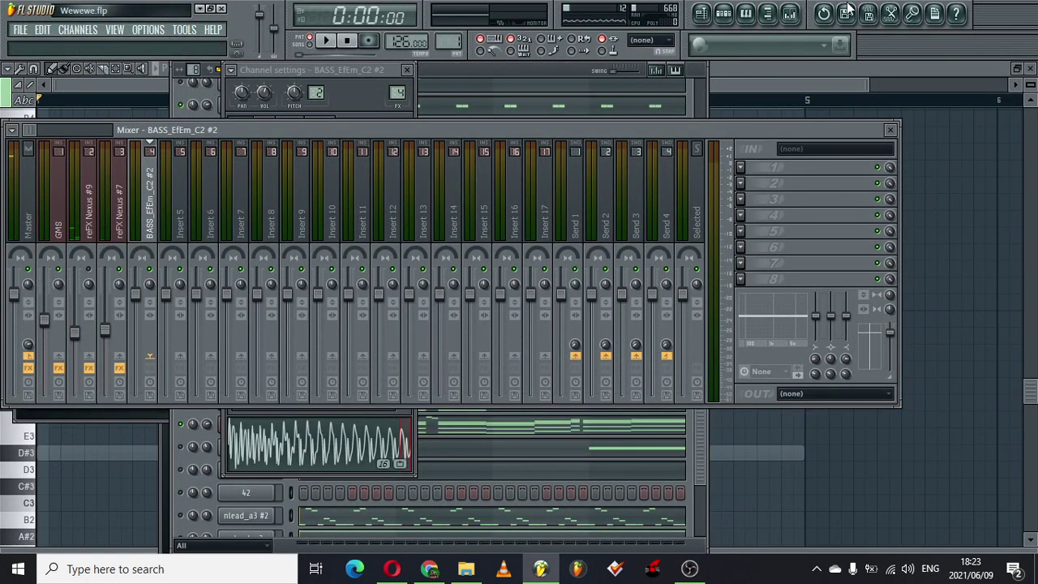
pyautogui.click(933, 13)
pyautogui.click(426, 155)
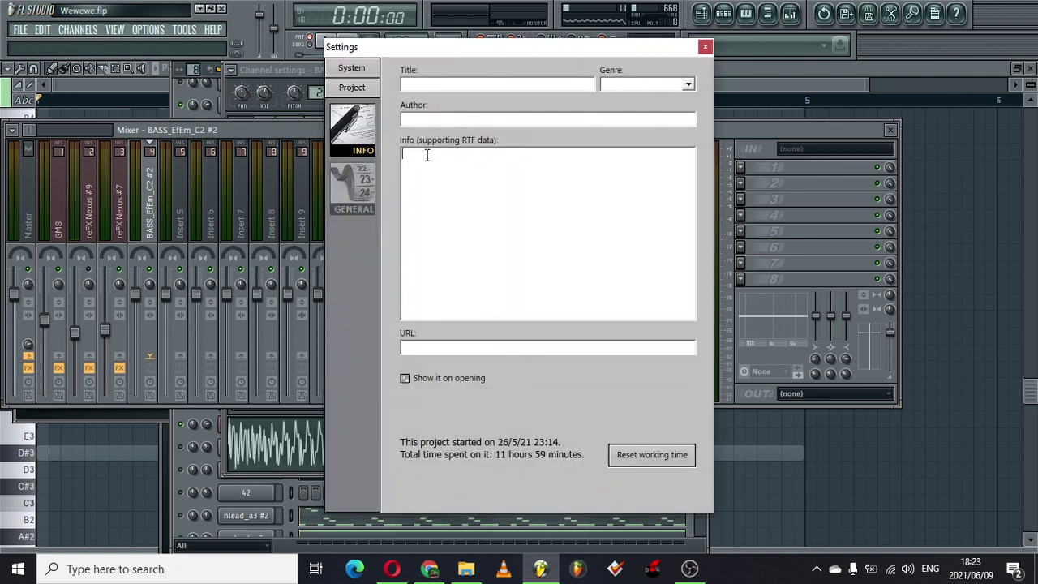
pyautogui.write('That it For Today Plz Subsc')
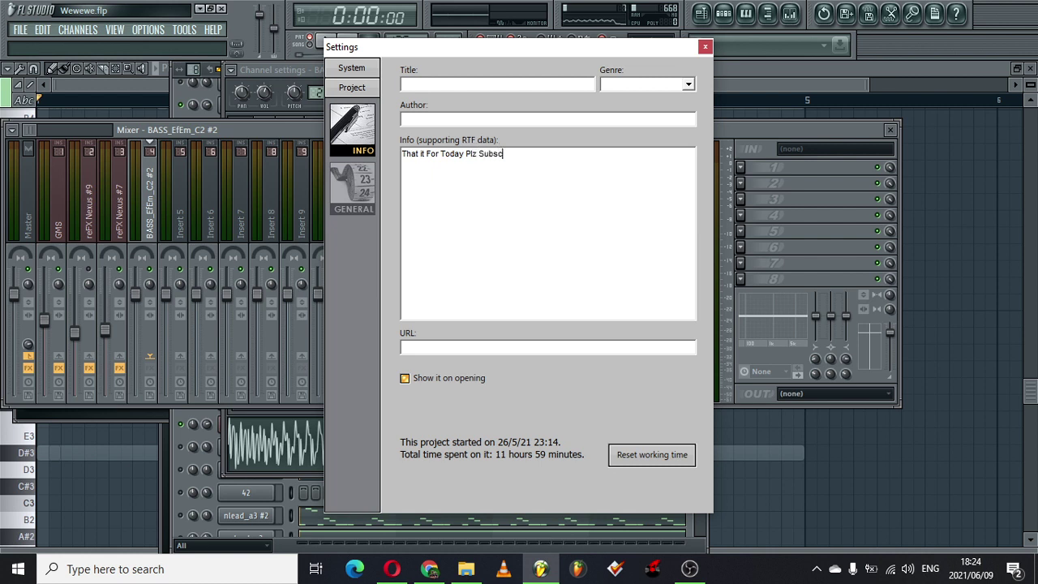
pyautogui.write('ribe like and Share')
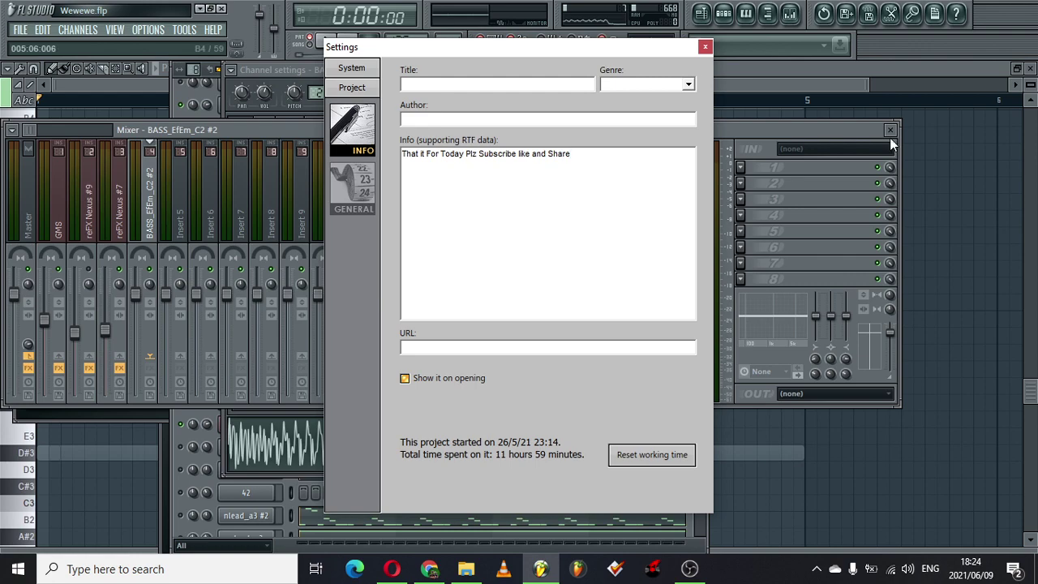
pyautogui.click(689, 569)
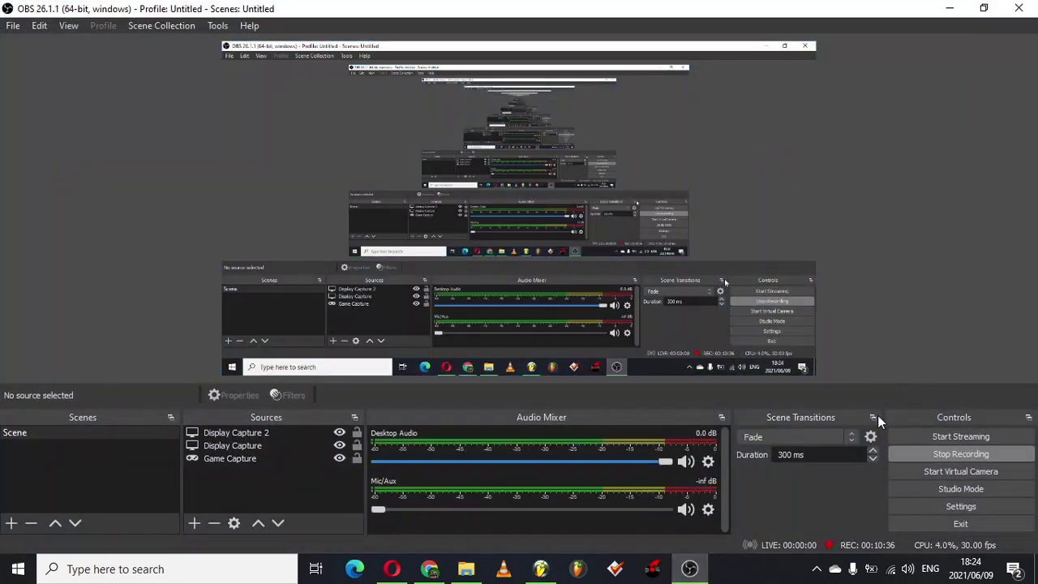